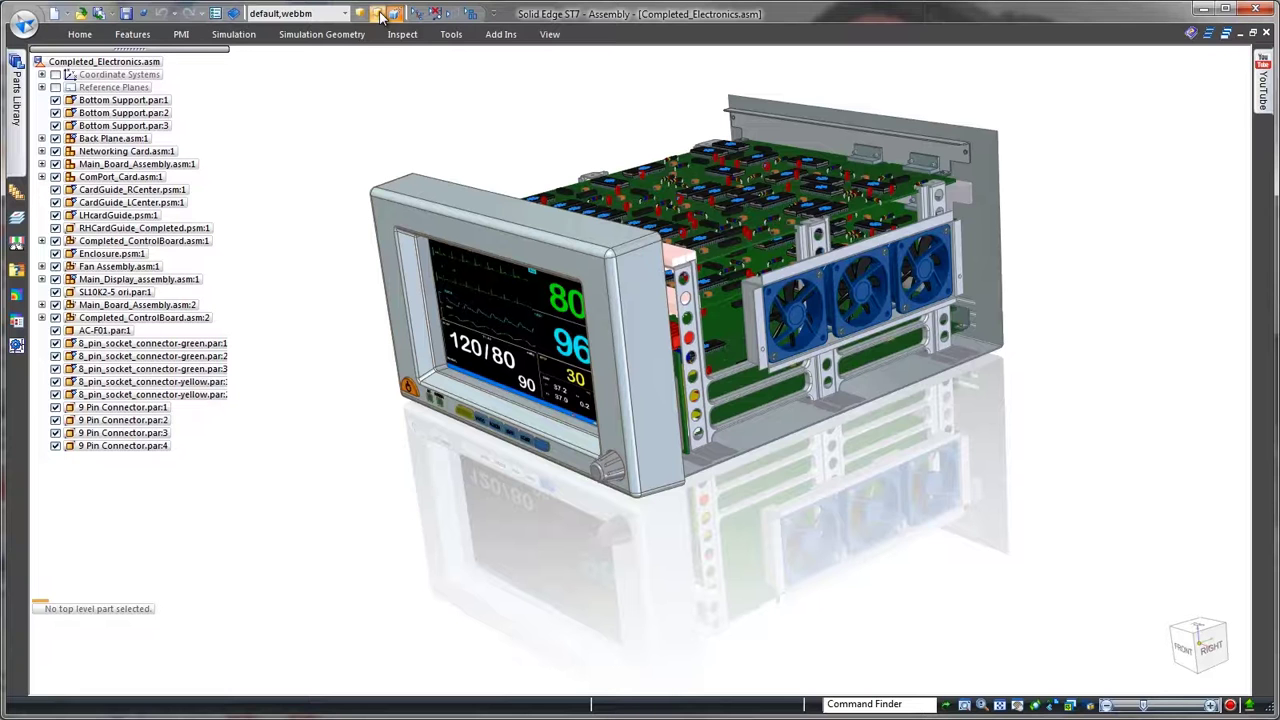
Show configuration 01- Sheet Enclosure and add 90° side flanges along the enclosure's base edges, up to the back panel's top corner
left_click(380, 14)
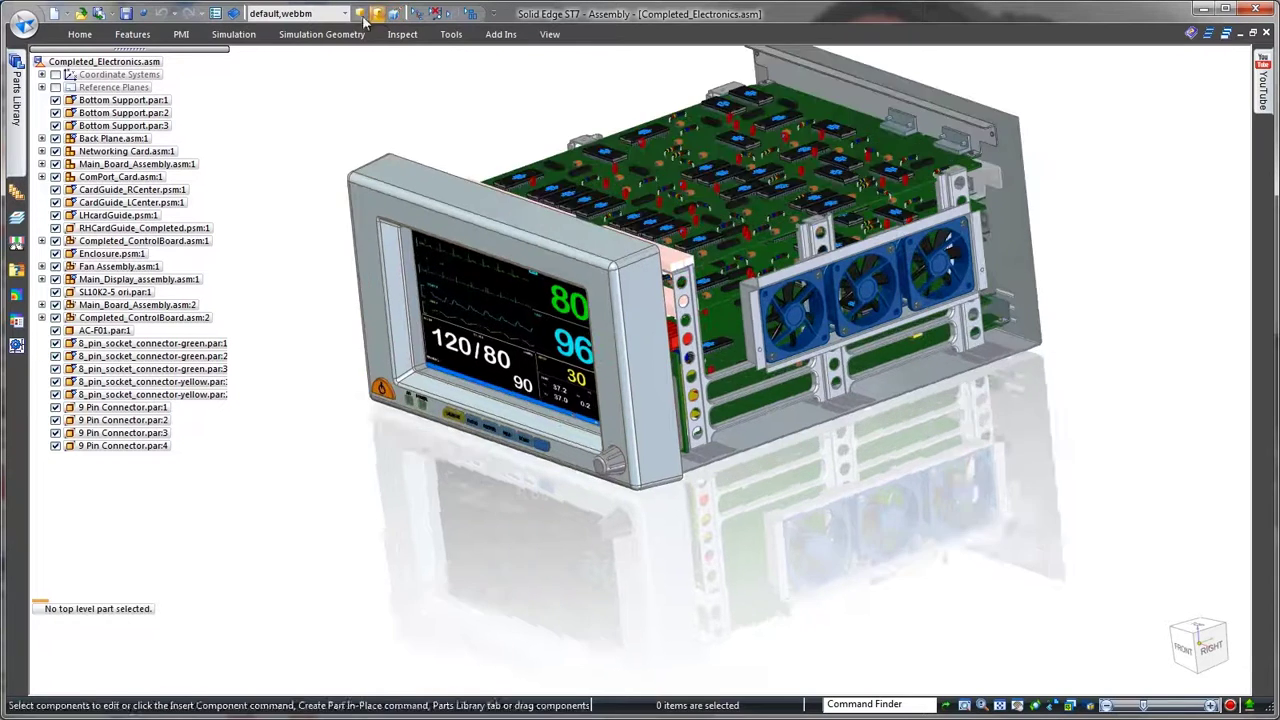
left_click(659, 444)
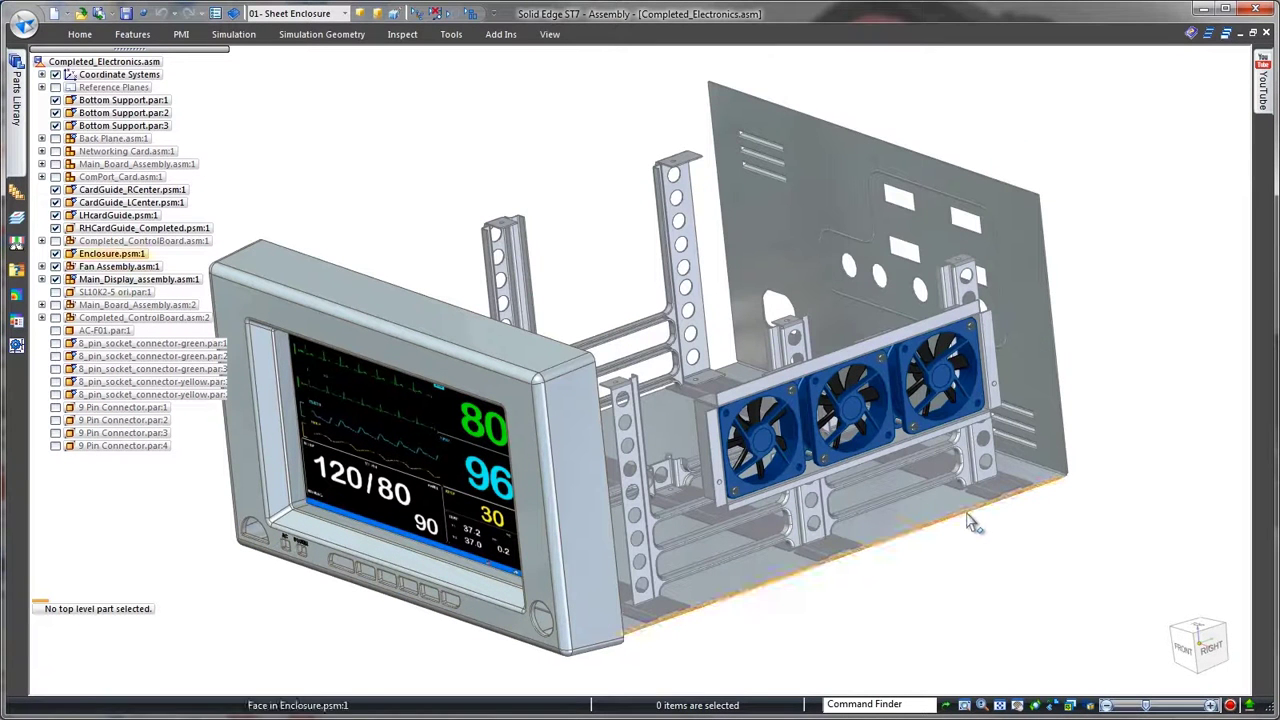
left_click(967, 519)
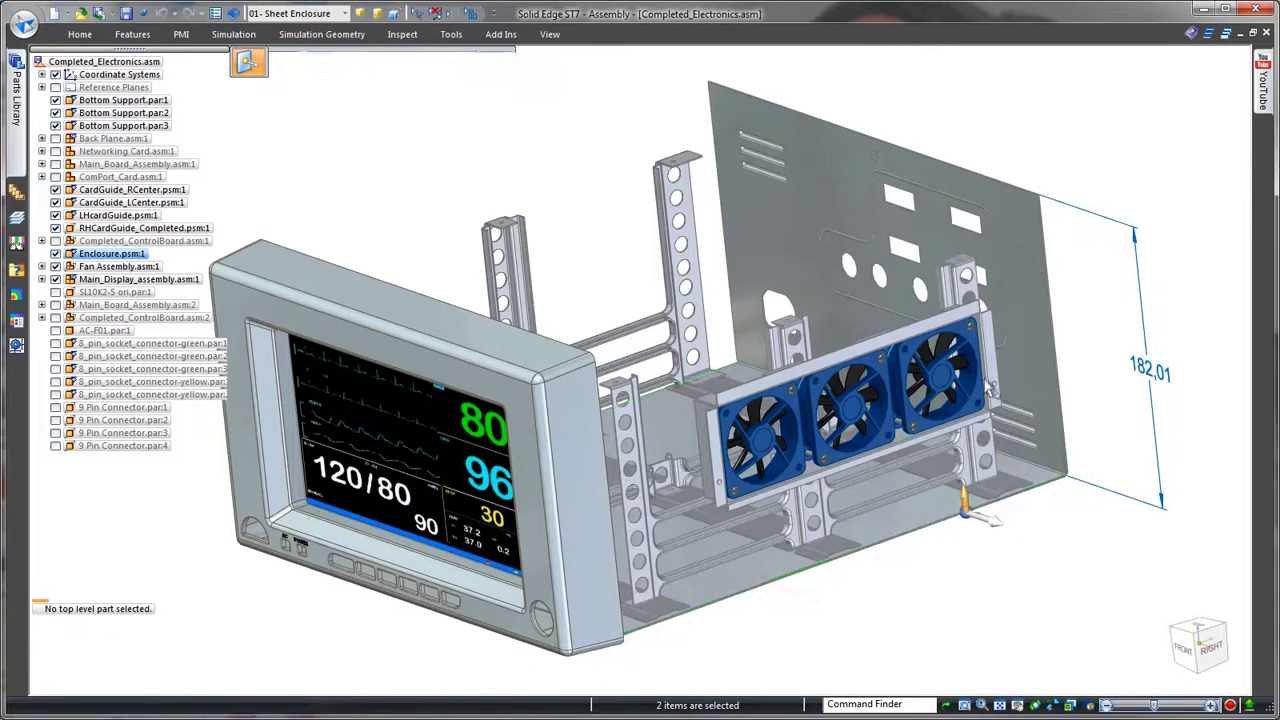
left_click(968, 505)
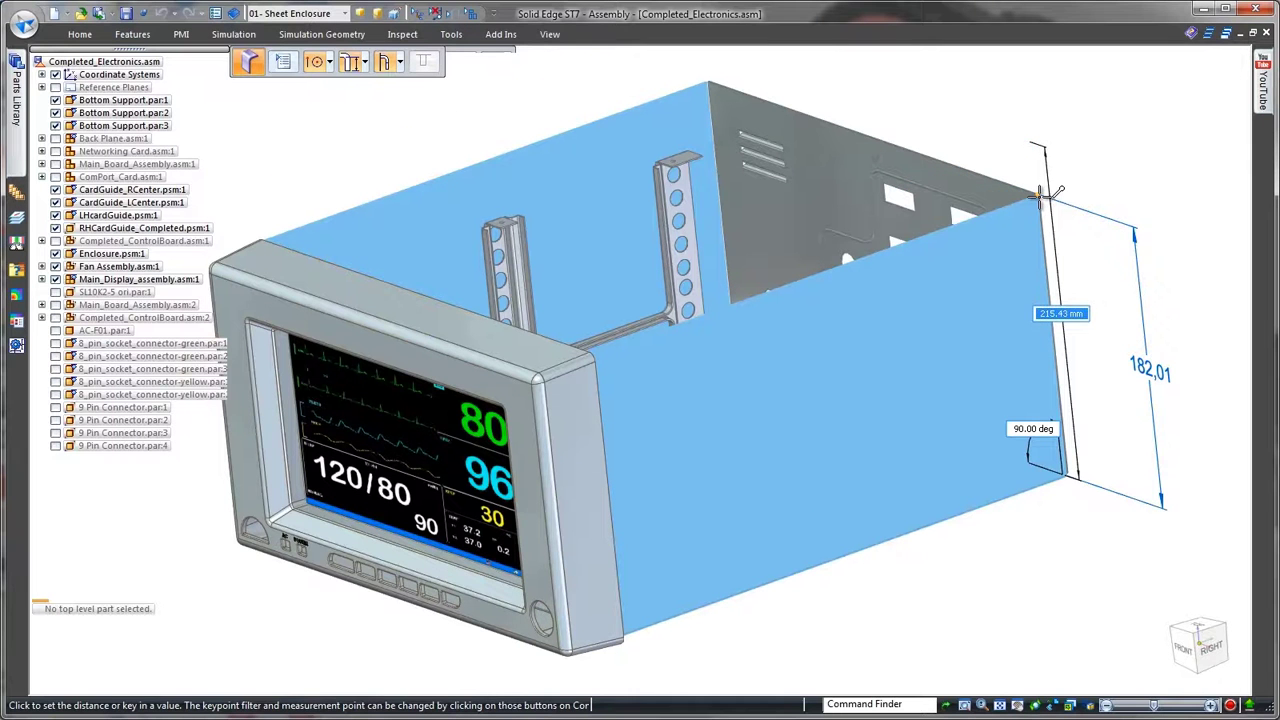
left_click(1040, 200)
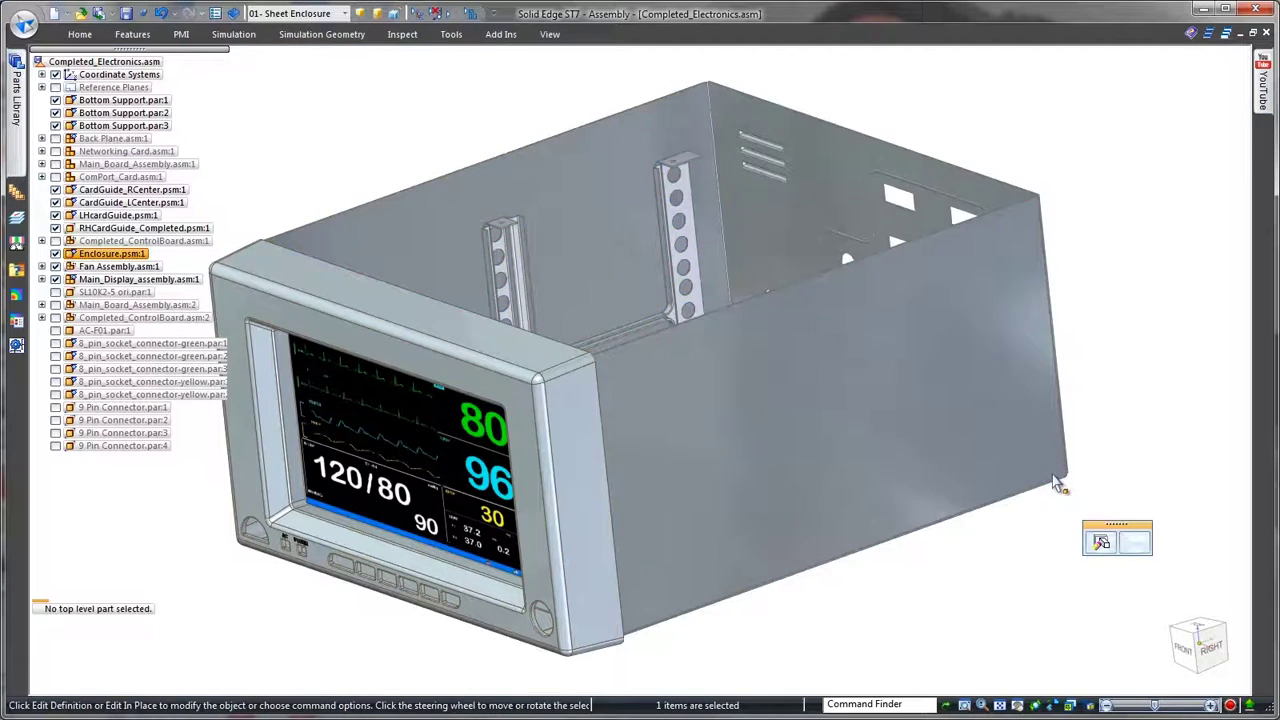
Edit the enclosure in place and close the right rear bottom corner between its bends with the Closed treatment
left_click(1056, 477)
left_click(1134, 541)
middle_click_drag(1112, 567, 533, 225)
right_click(533, 224)
left_click(485, 270)
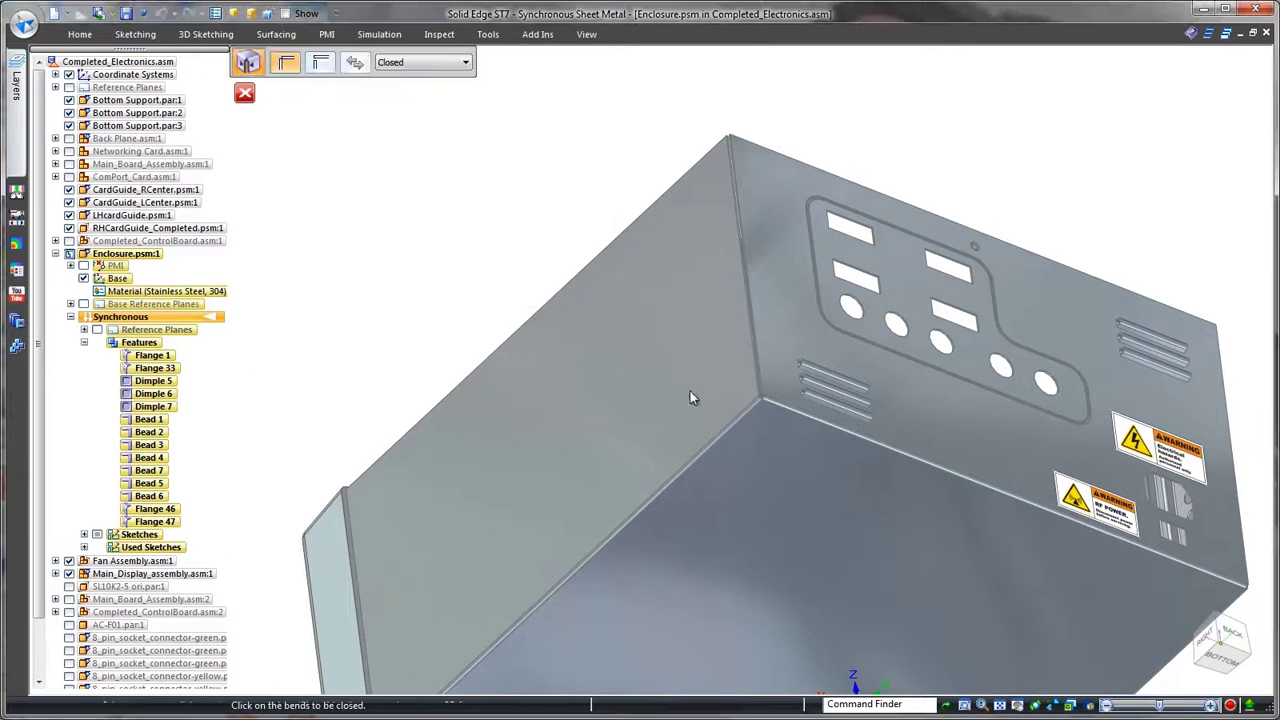
left_click(781, 407)
left_click(466, 63)
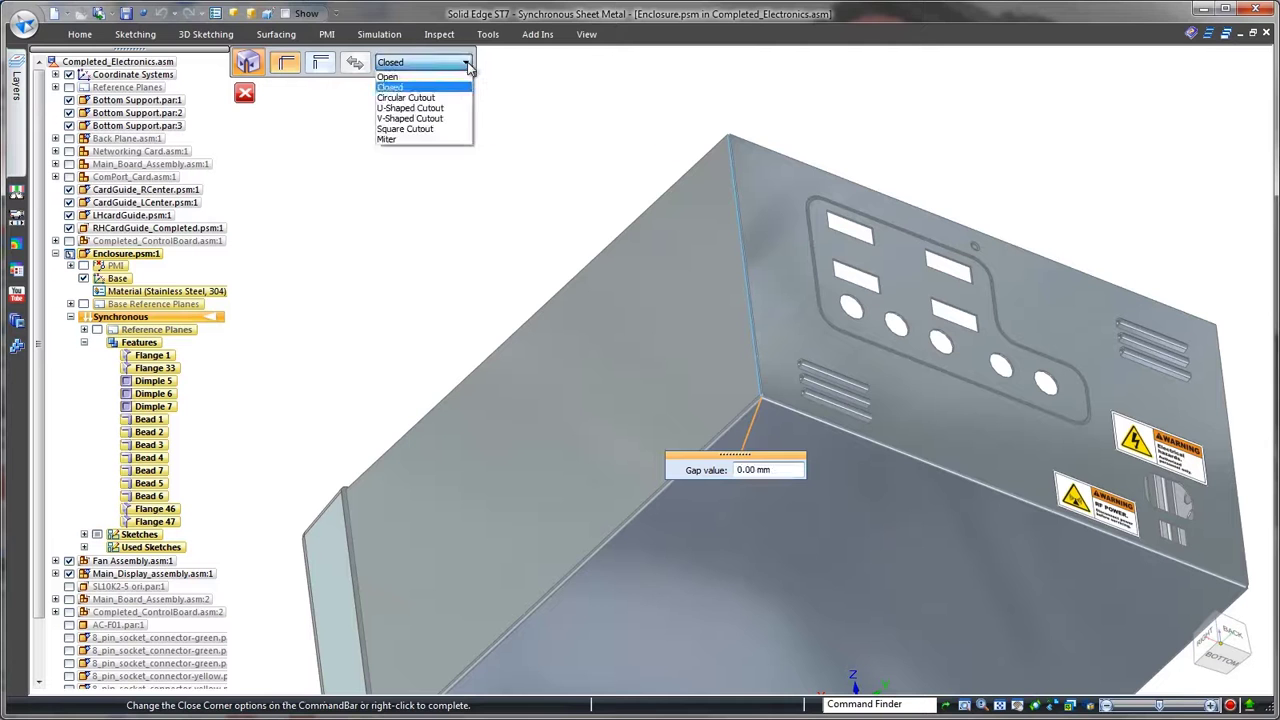
left_click(460, 88)
Close the opposite rear bottom corner of the enclosure with the same Closed treatment
middle_click_drag(460, 94, 795, 343)
left_click(795, 343)
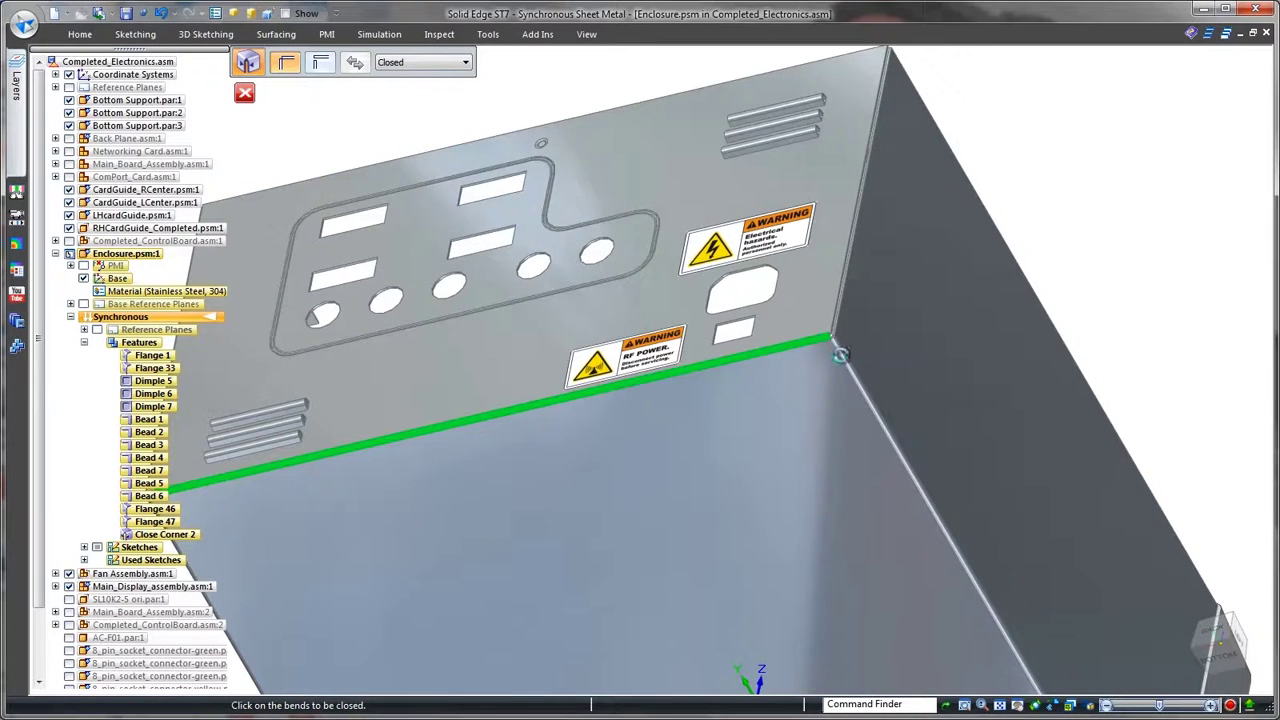
right_click(1066, 336)
middle_click_drag(1066, 336, 1068, 286)
scroll(1090, 272, "down", 3)
key("Escape")
Sketch a rectangle on the enclosure's right side panel, from its top edge down to just above the bottom edge
right_click_drag(514, 586, 540, 617)
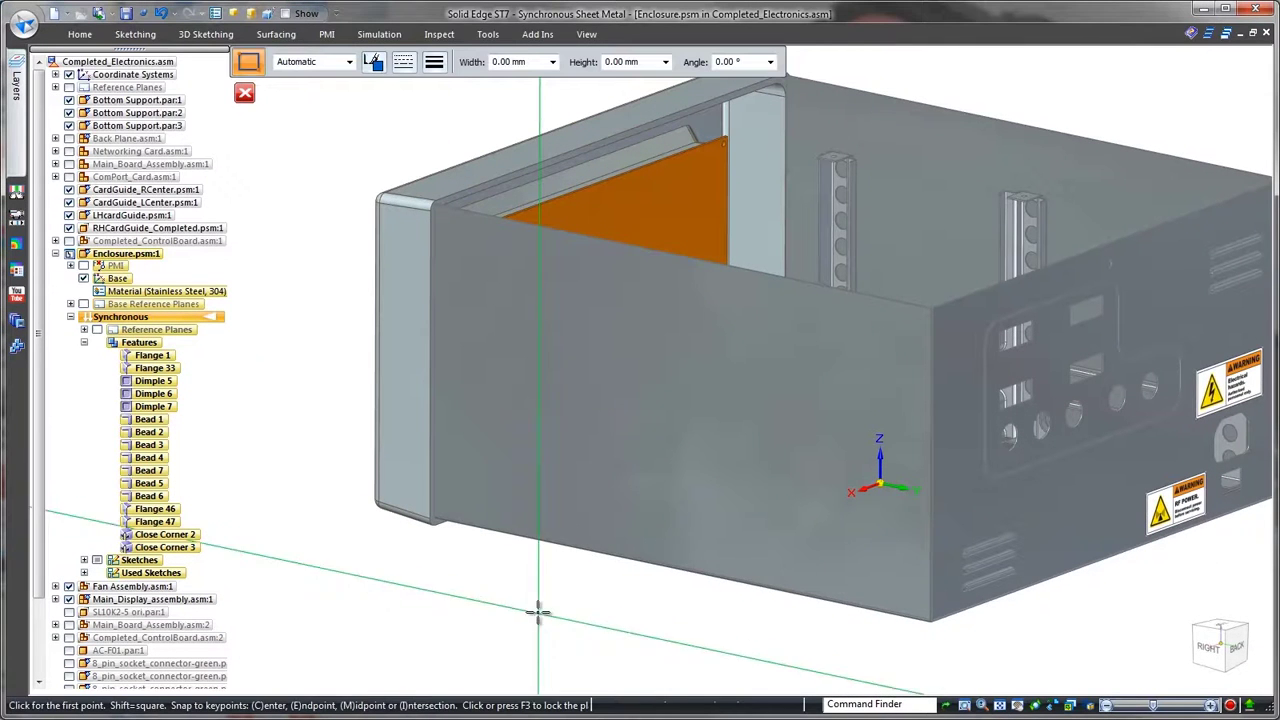
key("F3")
left_click(505, 217)
left_click(853, 580)
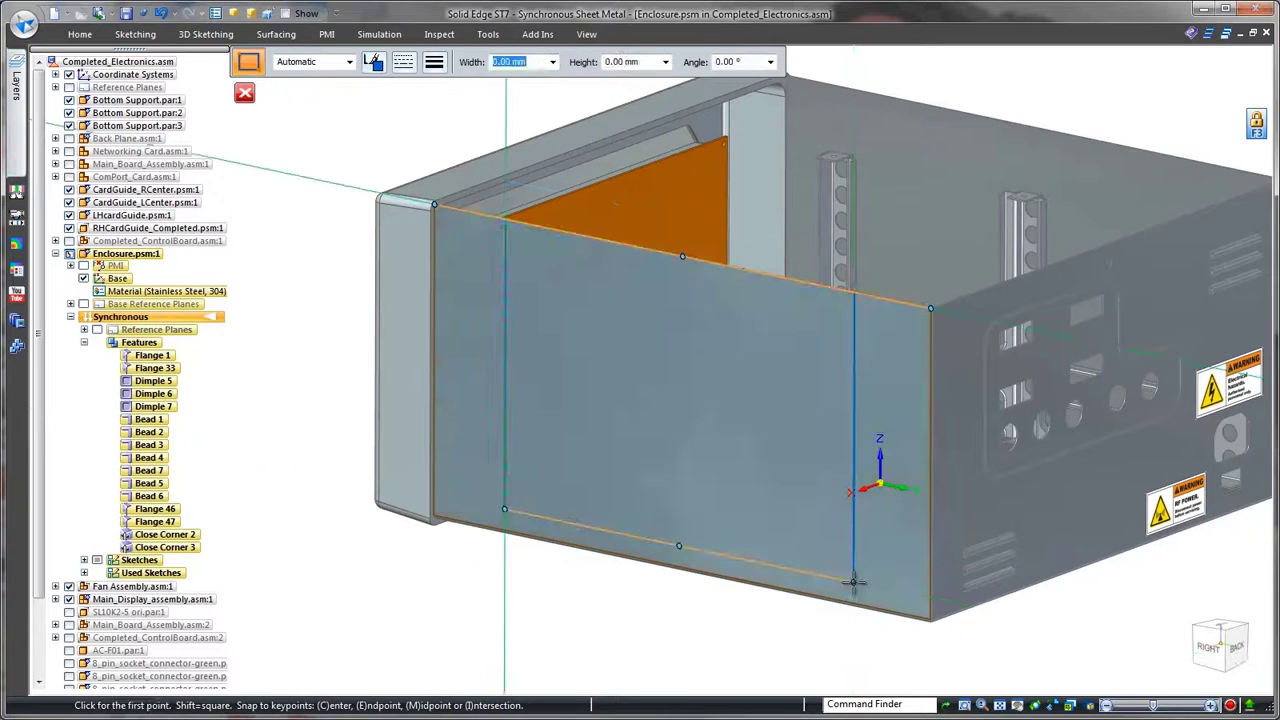
key("Escape")
Cut the rectangular region out of the right side panel to expose the fans
left_click(668, 502)
left_click(700, 491)
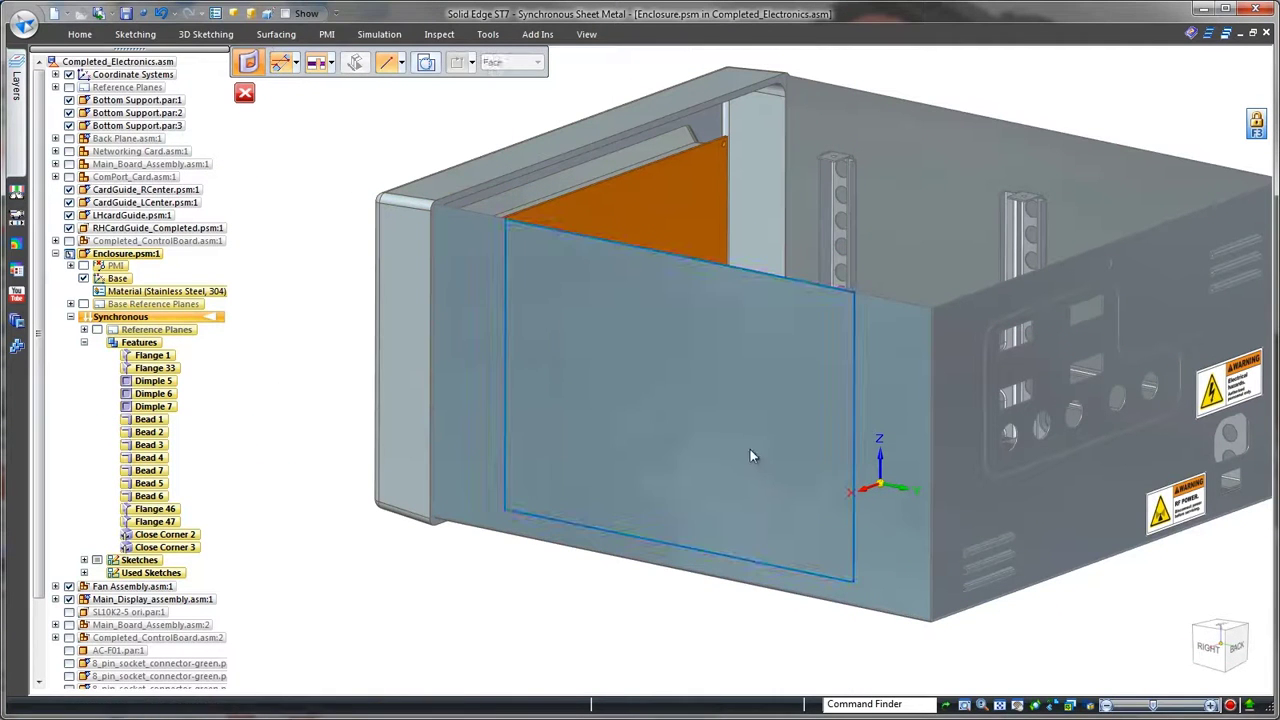
left_click(750, 448)
key("Escape")
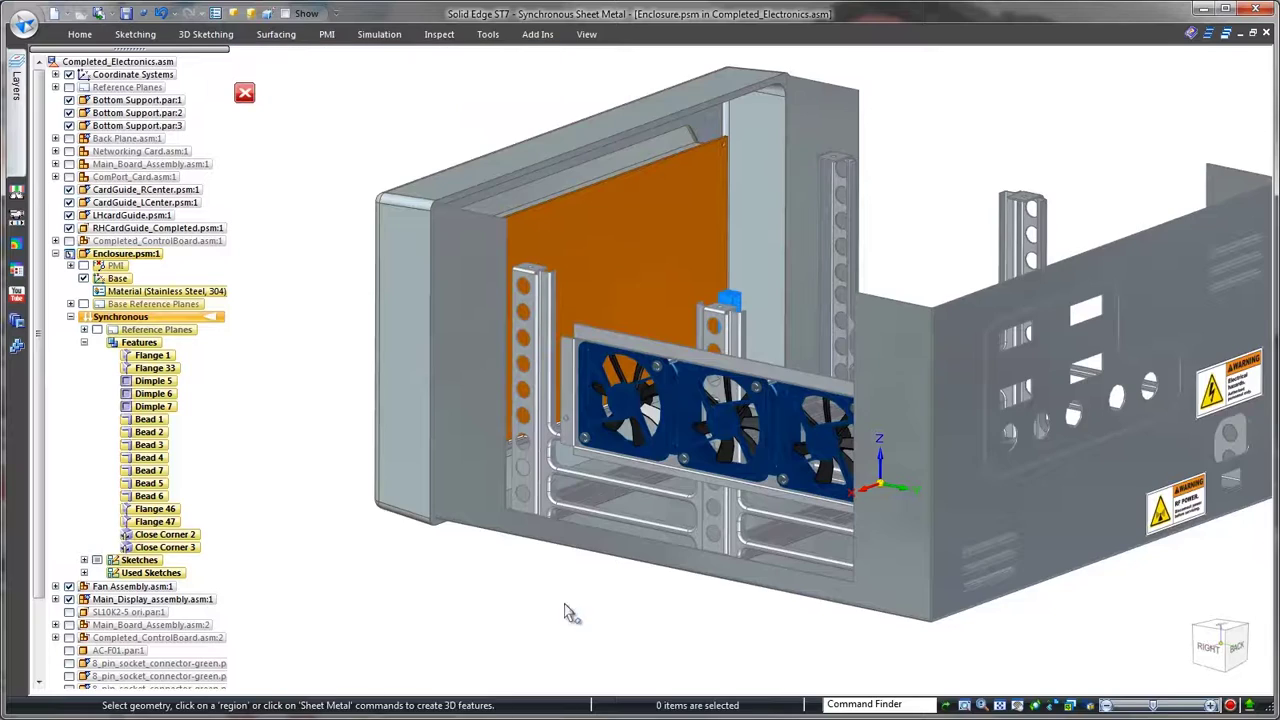
Make the cutout's front vertical face coplanar with the front end of the fan bracket
scroll(576, 614, "up", 5)
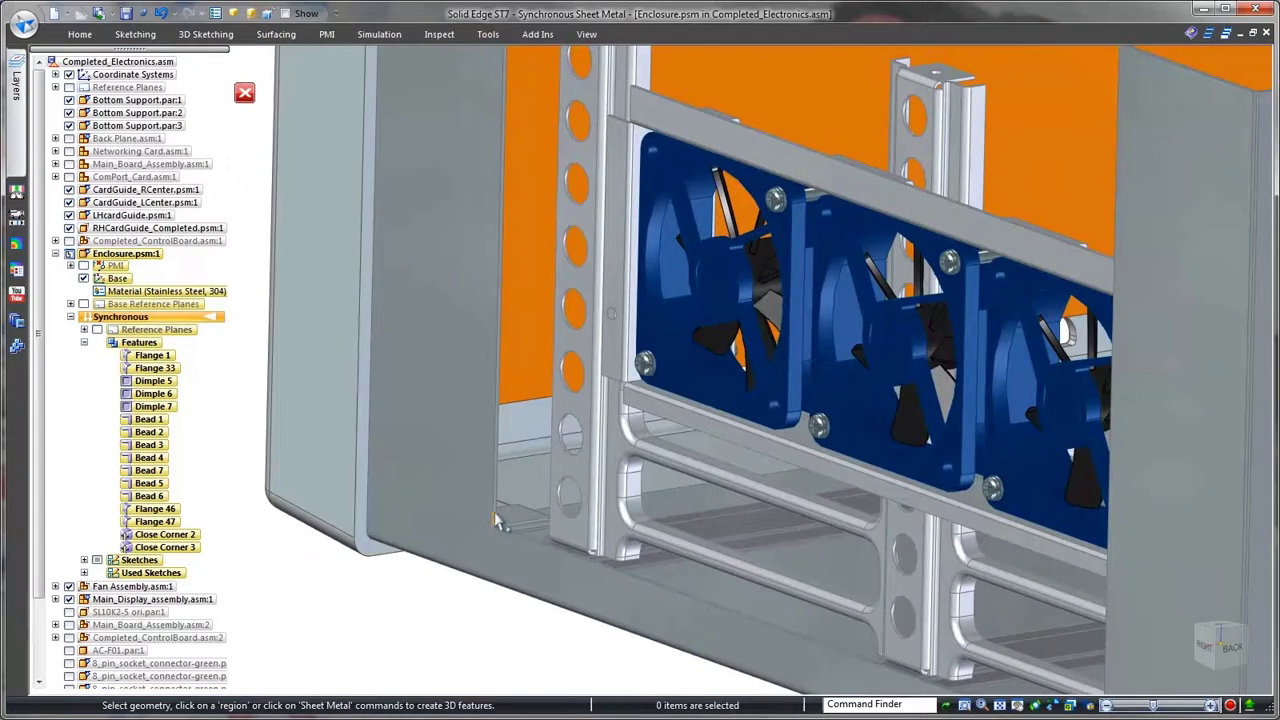
left_click(495, 528)
right_click(423, 602)
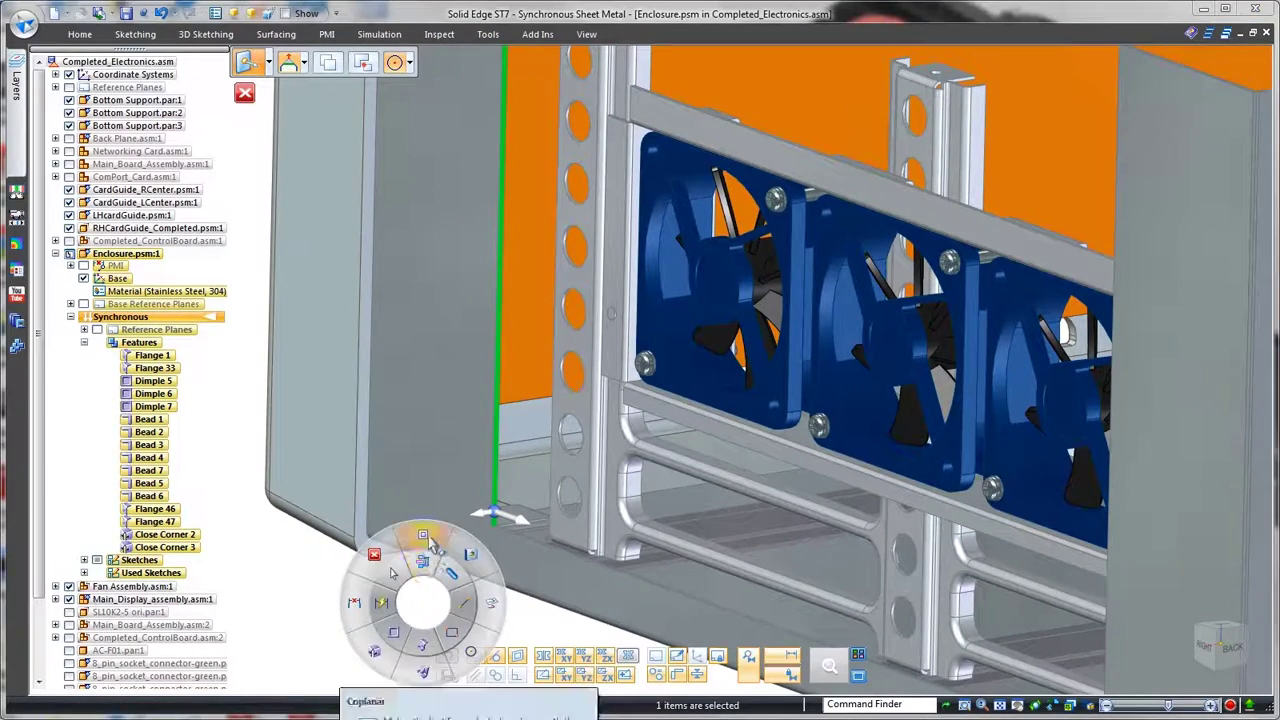
left_click(430, 542)
left_click(643, 138)
right_click(440, 597)
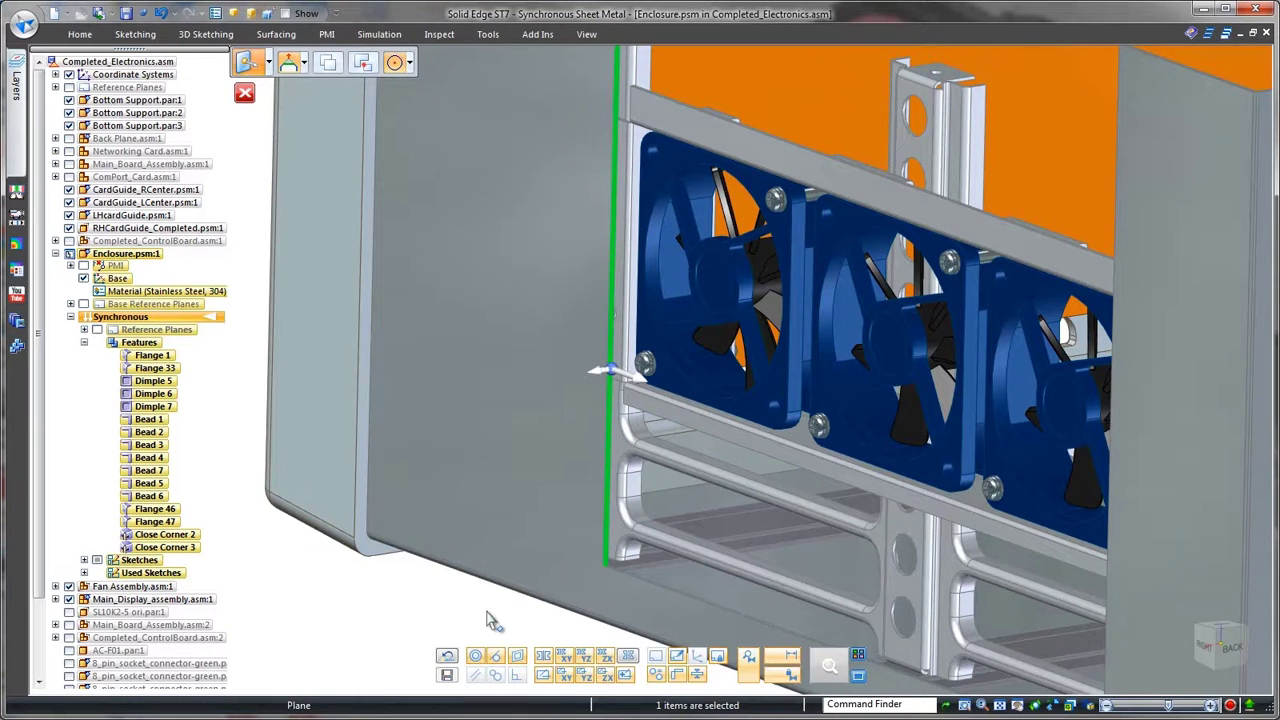
key("Escape")
Make the cutout's bottom face coplanar with the bottom edge of the fan bracket
left_click(644, 582)
right_click(471, 626)
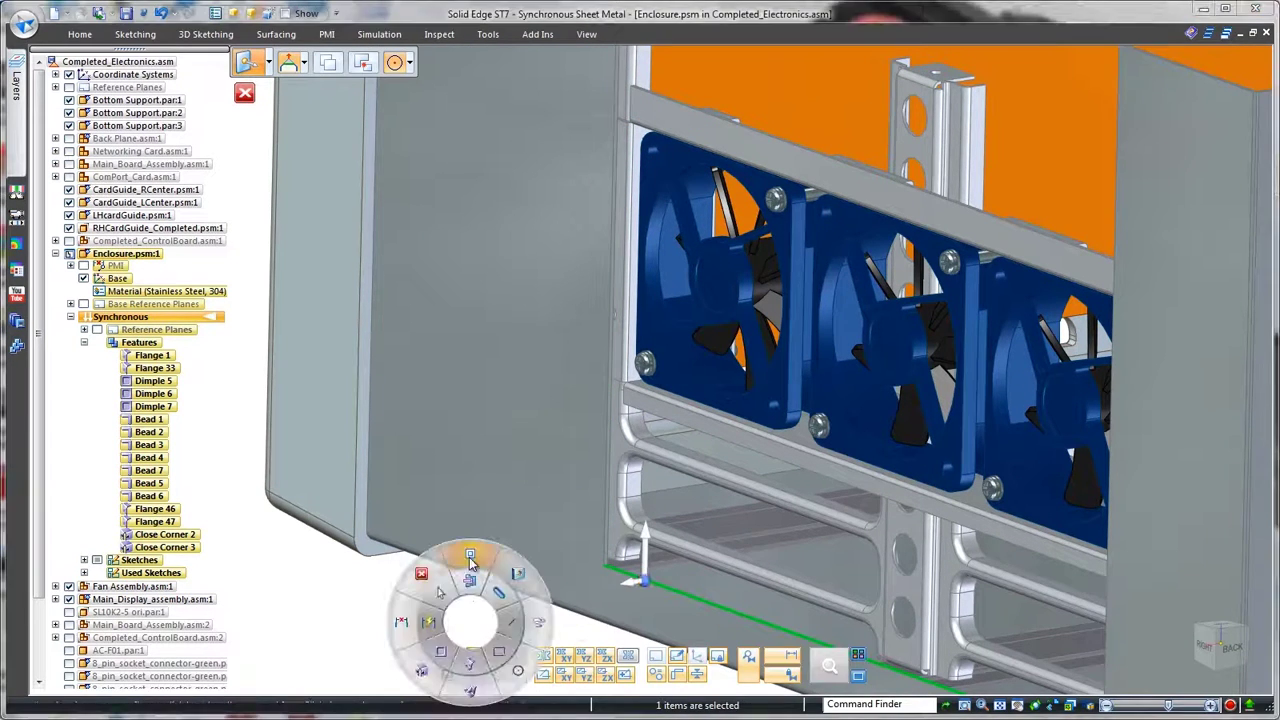
left_click(469, 557)
left_click(801, 433)
right_click(431, 601)
Move the cutout's rear vertical face to the rear end of the fan bracket
key("ctrl+r")
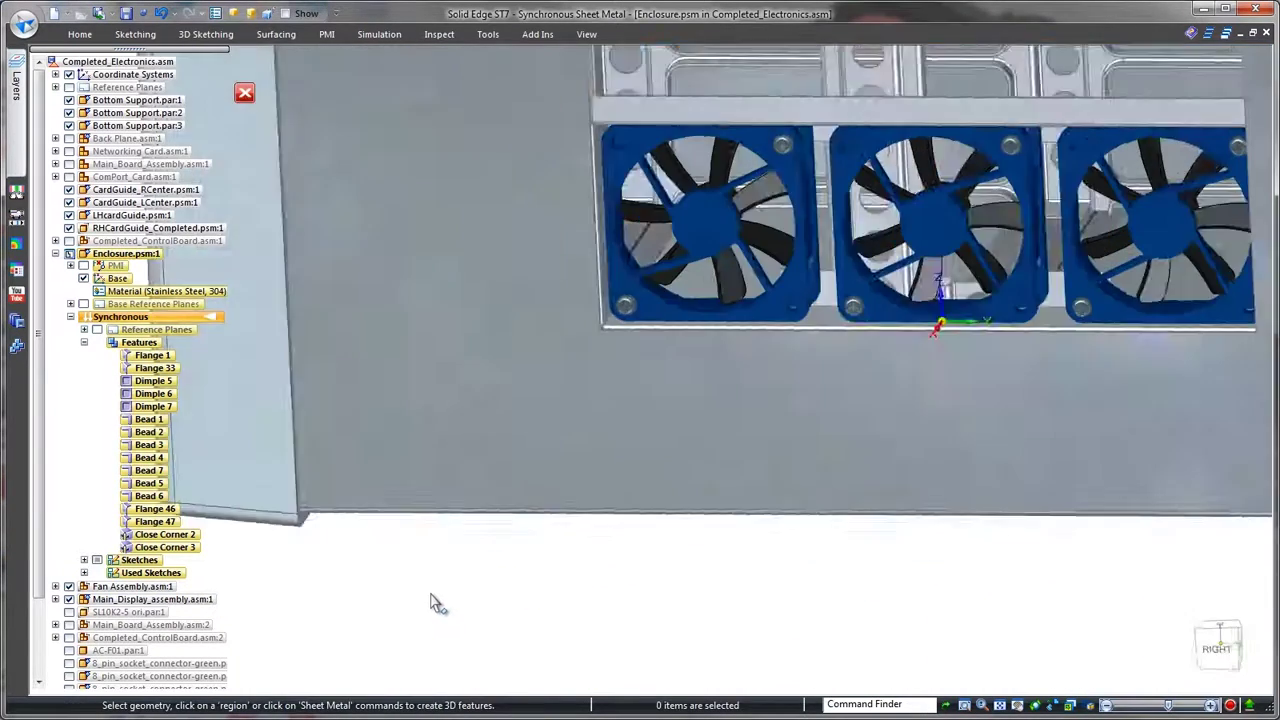
key("ctrl+i")
left_click(855, 283)
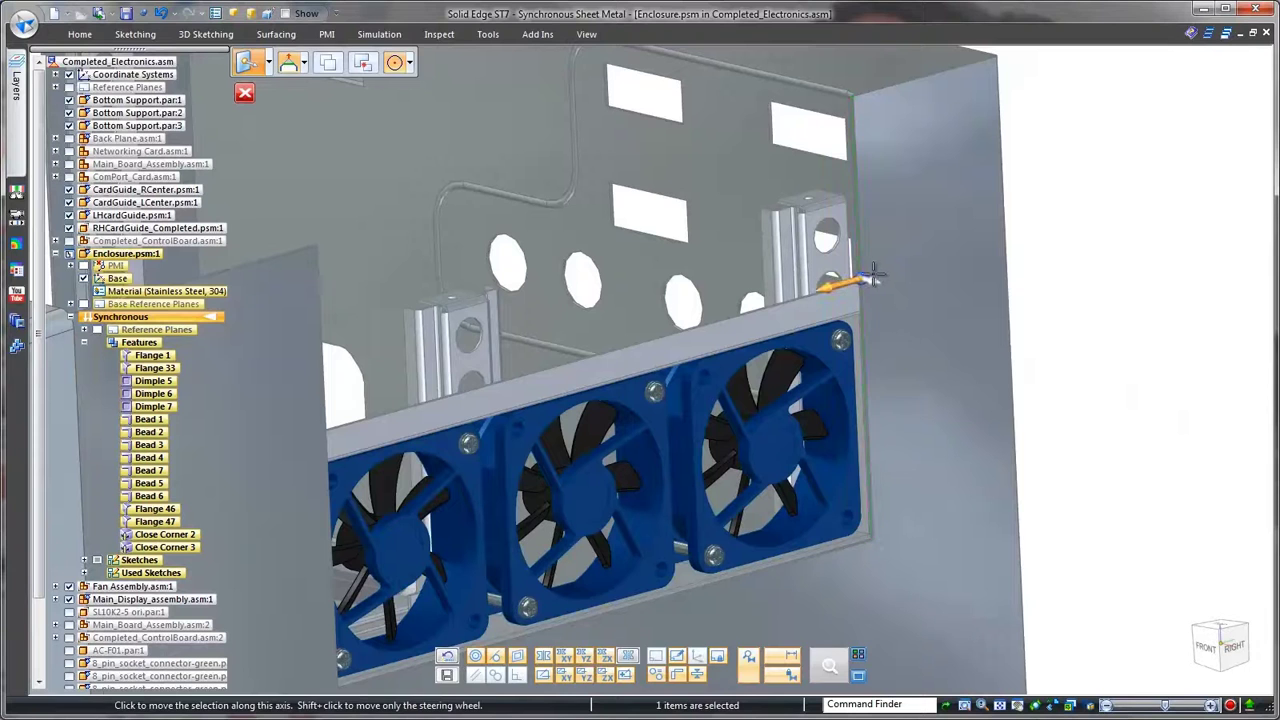
left_click(866, 277)
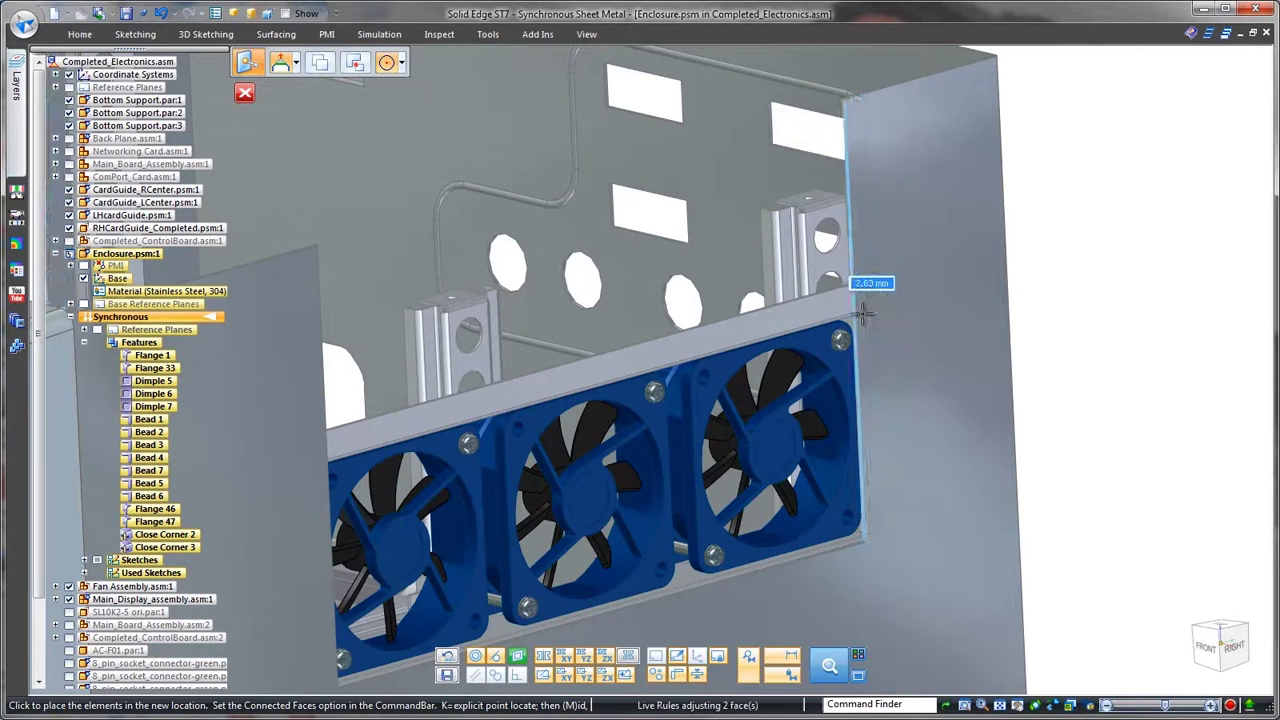
left_click(880, 311)
left_click(1099, 340)
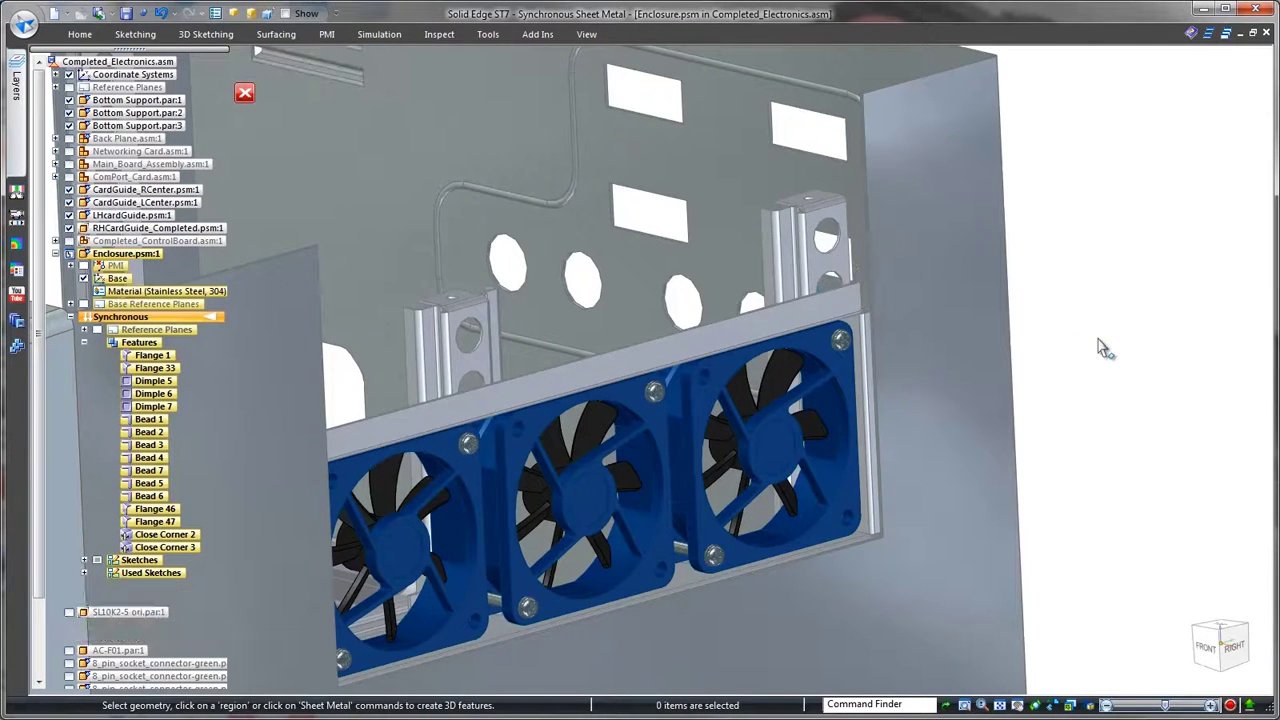
Add a 90° partial flange 30 mm long, with its material inside, on the side panel's top edge
key("ctrl+l")
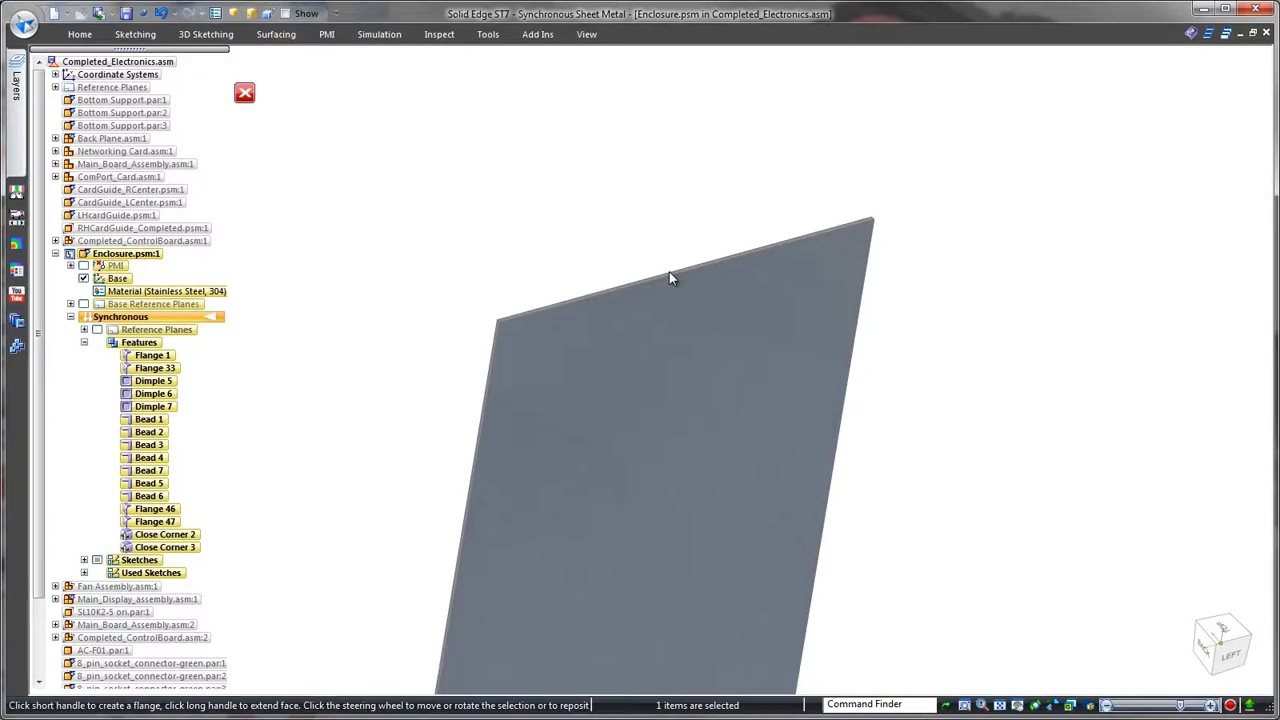
left_click(676, 284)
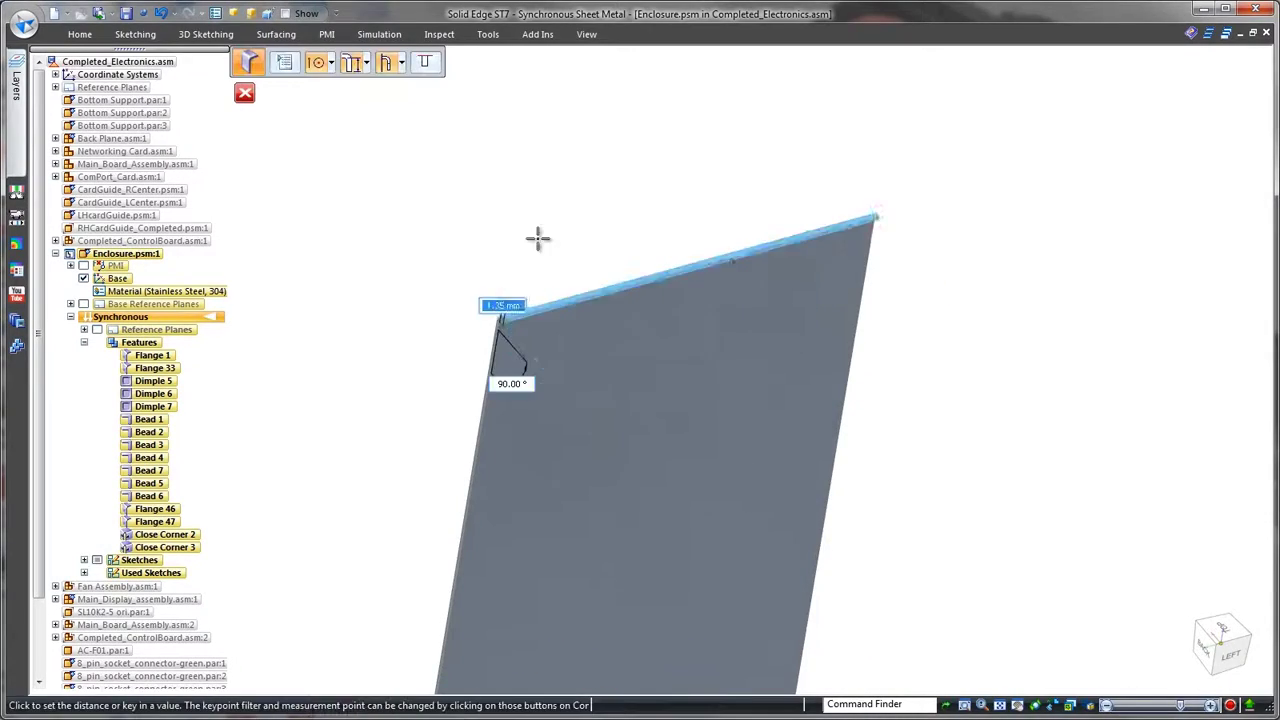
left_click(401, 64)
left_click(414, 80)
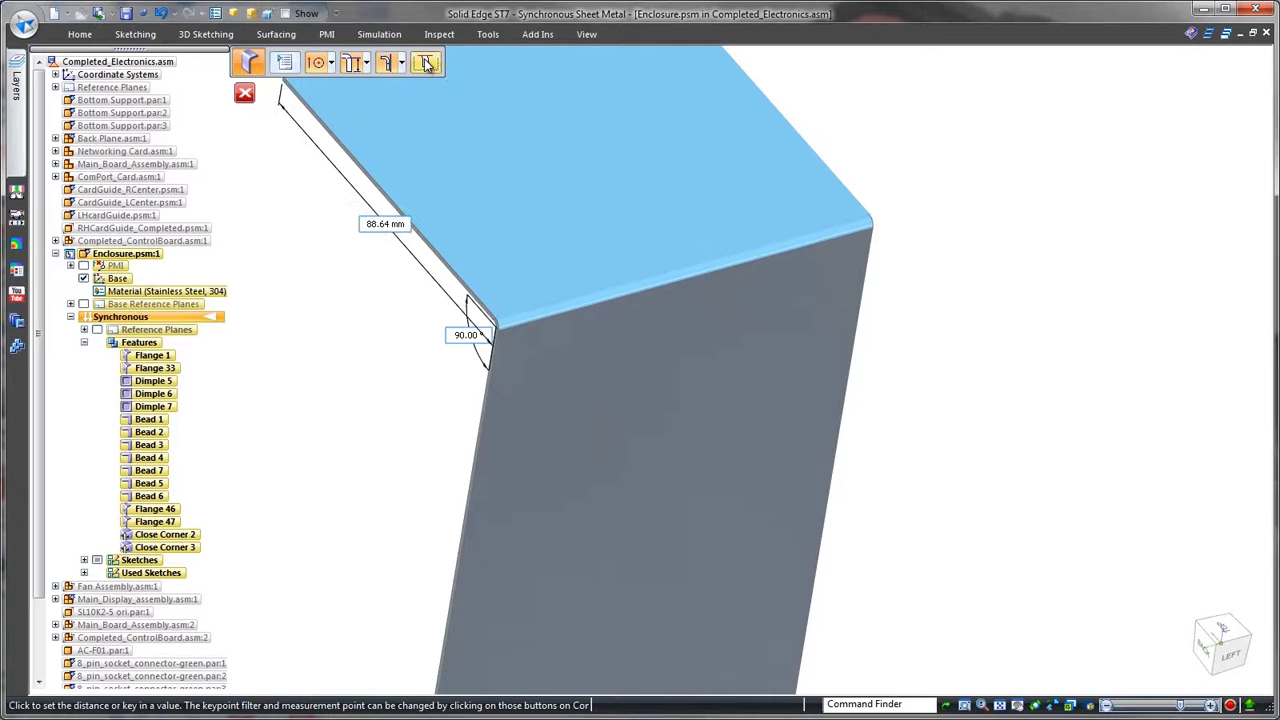
left_click(425, 62)
type("30")
key("Return")
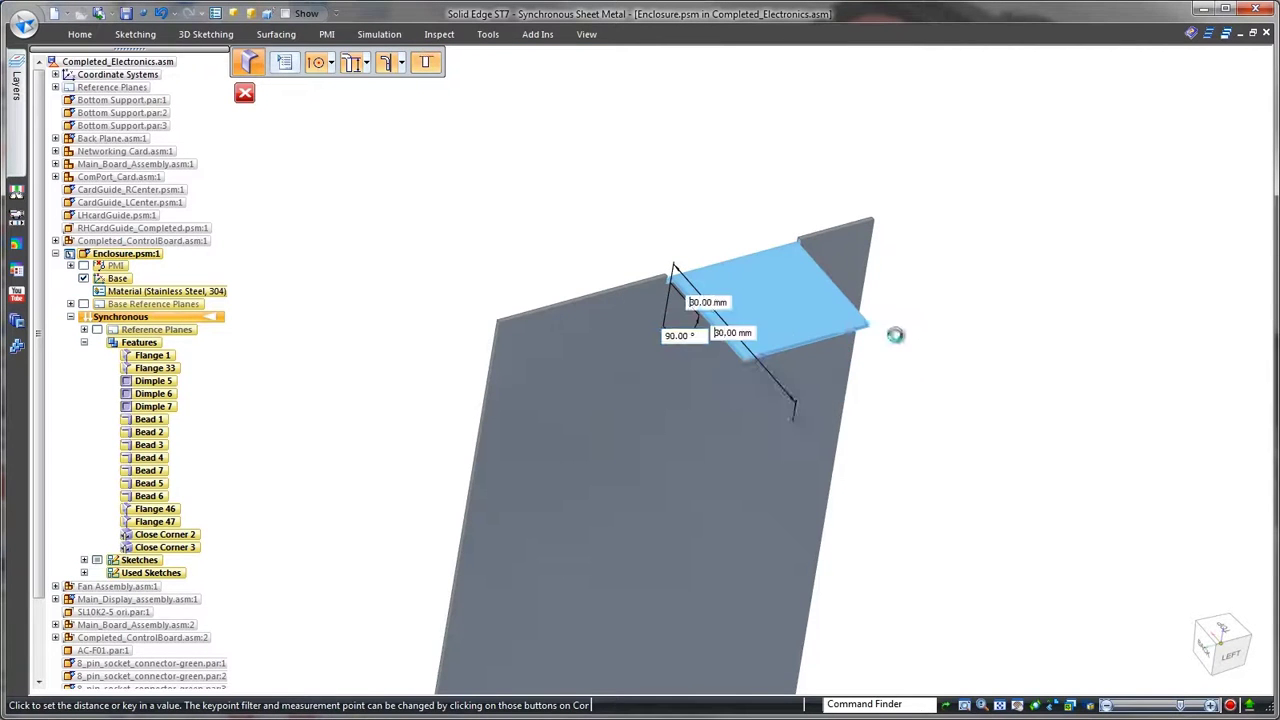
Dimension the partial flange's width along the panel's top edge and set it to 30 mm
middle_click_drag(954, 306, 1009, 297)
right_click(1021, 298)
left_click(979, 297)
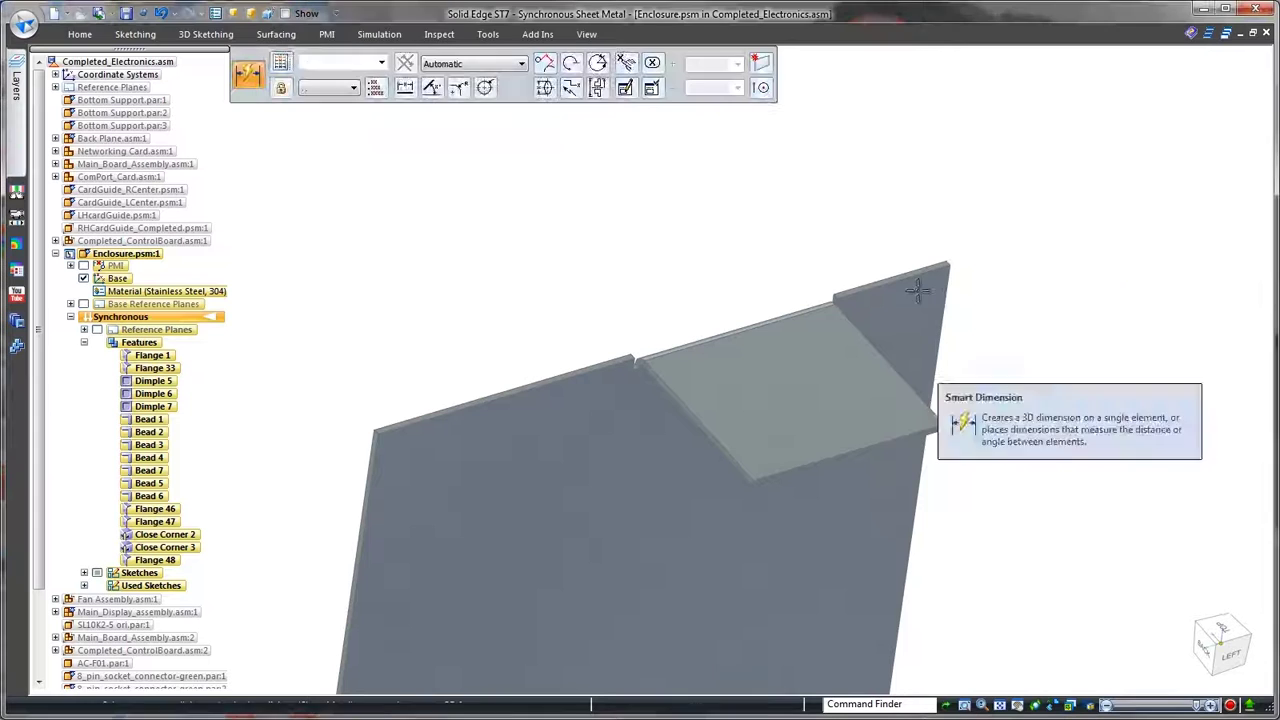
left_click(740, 330)
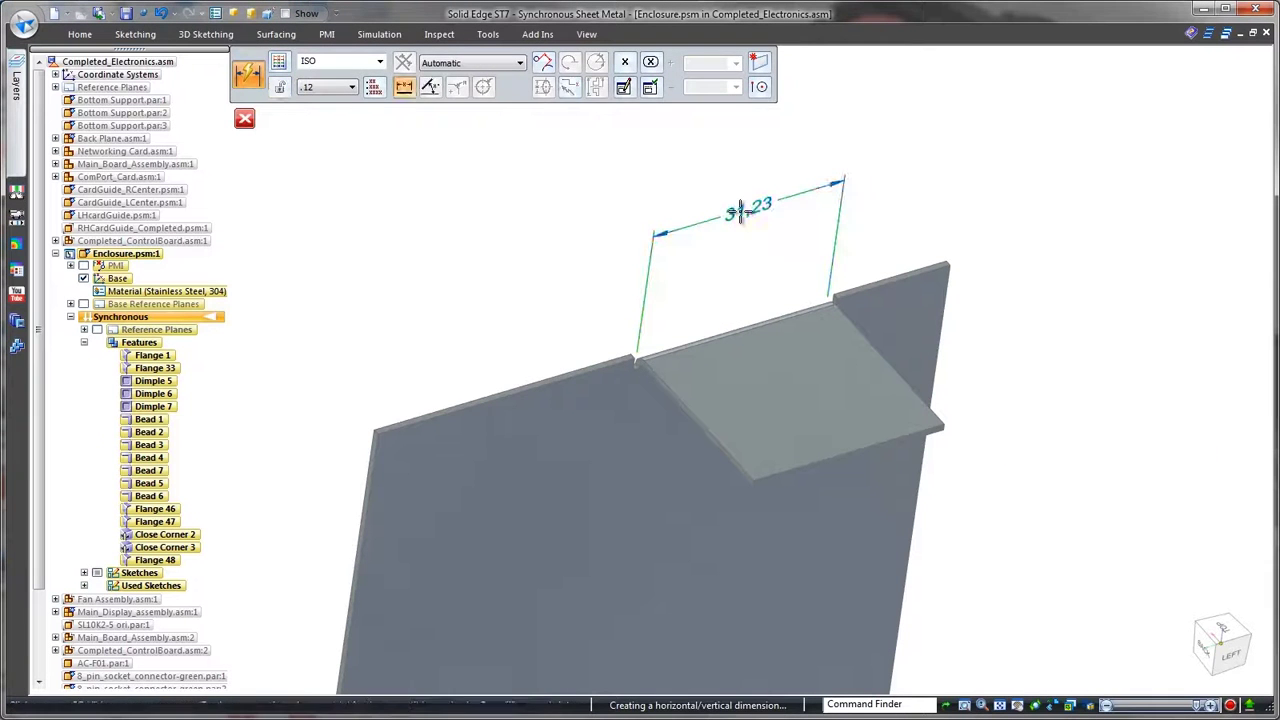
left_click(740, 212)
type("30.00")
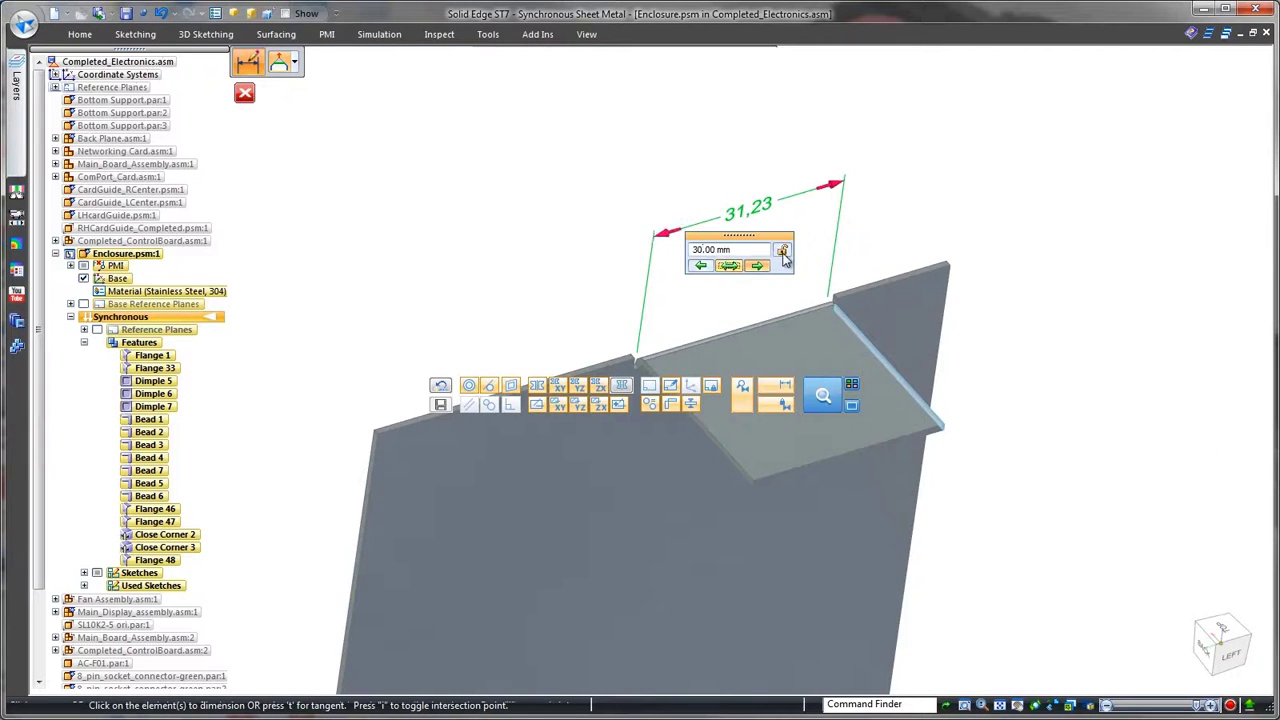
key("Return")
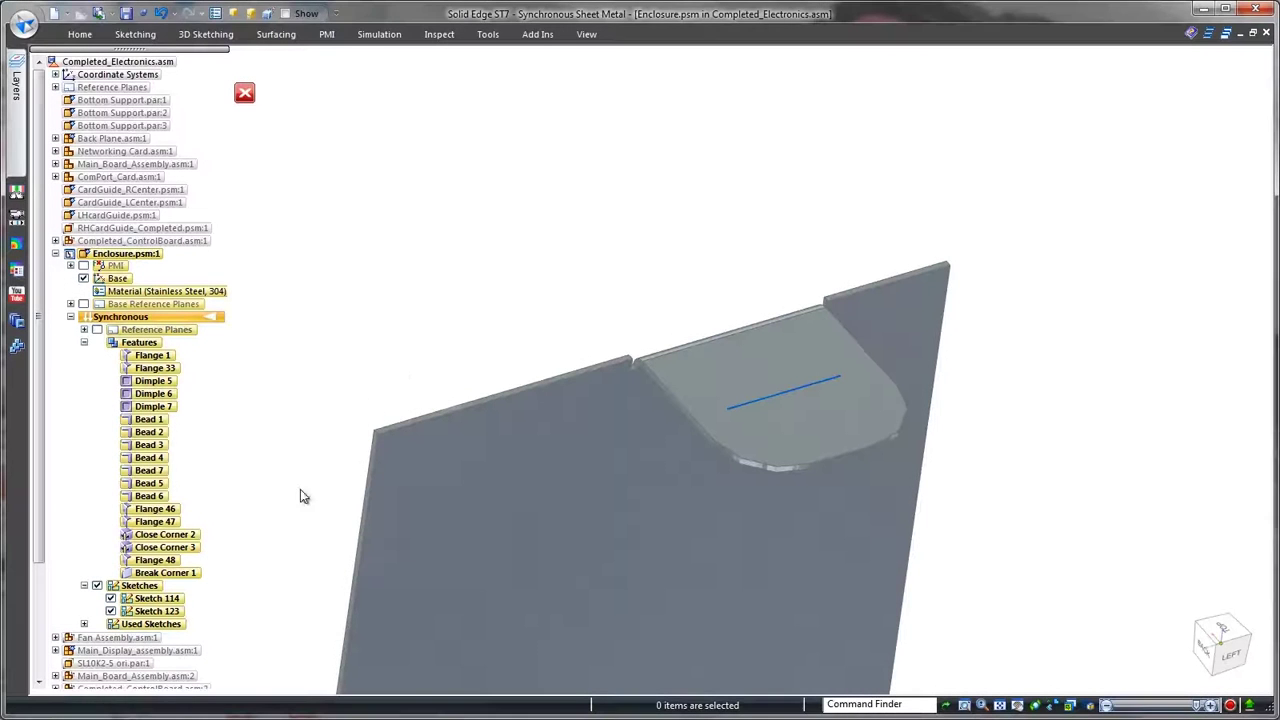
Cut a slot through the rounded tab along the sketched line
right_click(487, 240)
left_click(513, 212)
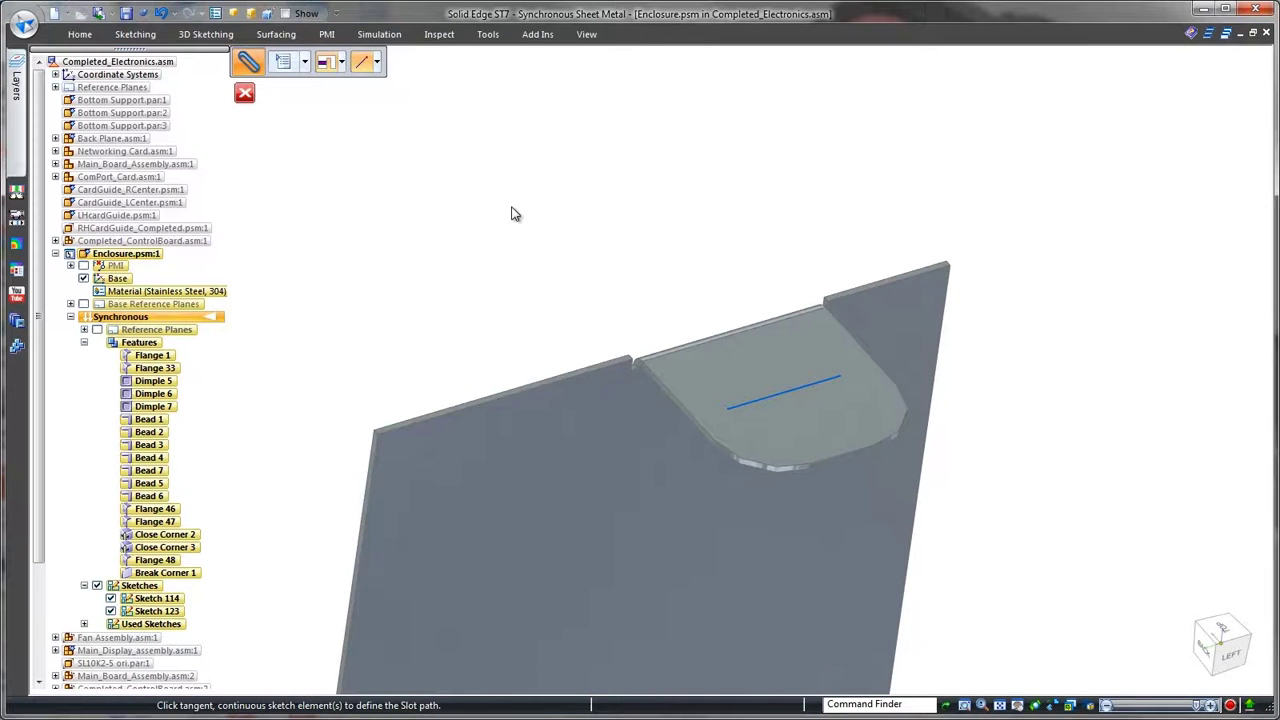
left_click(790, 398)
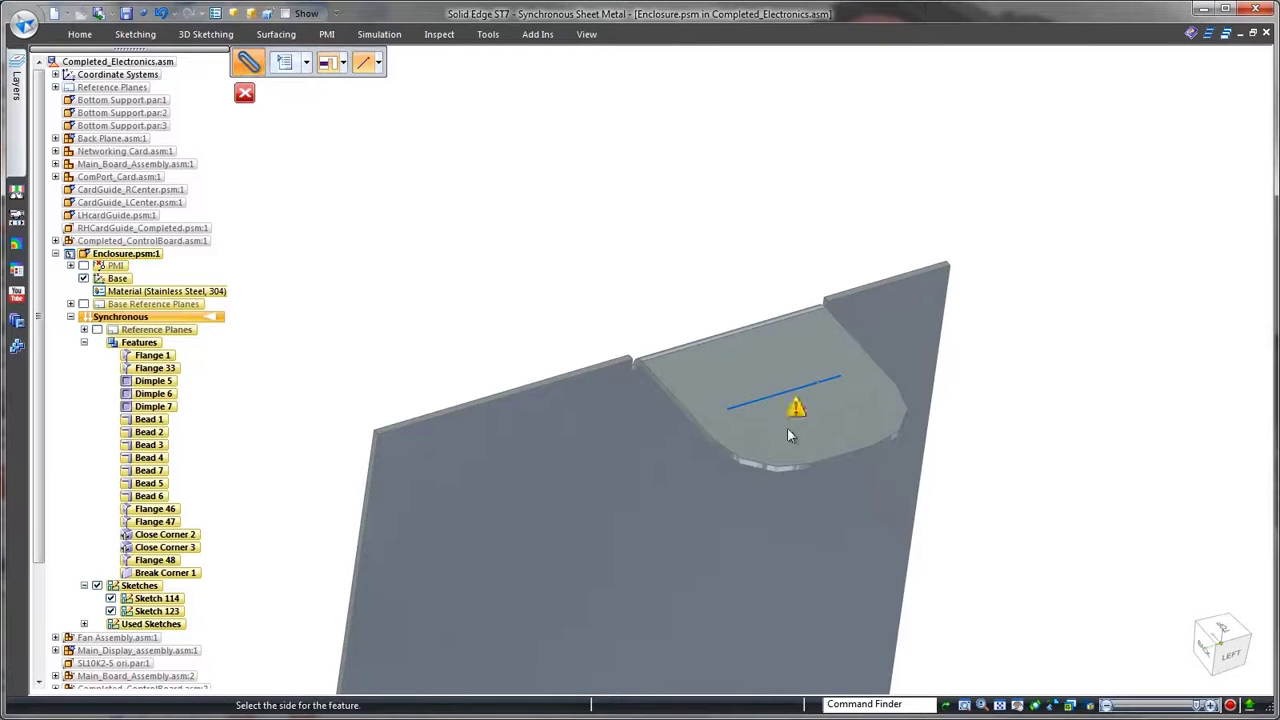
left_click(786, 458)
right_click(786, 458)
Place a hole on the tab at the middle of the slot, with placement locked to the tab's face
right_click(473, 182)
left_click(524, 131)
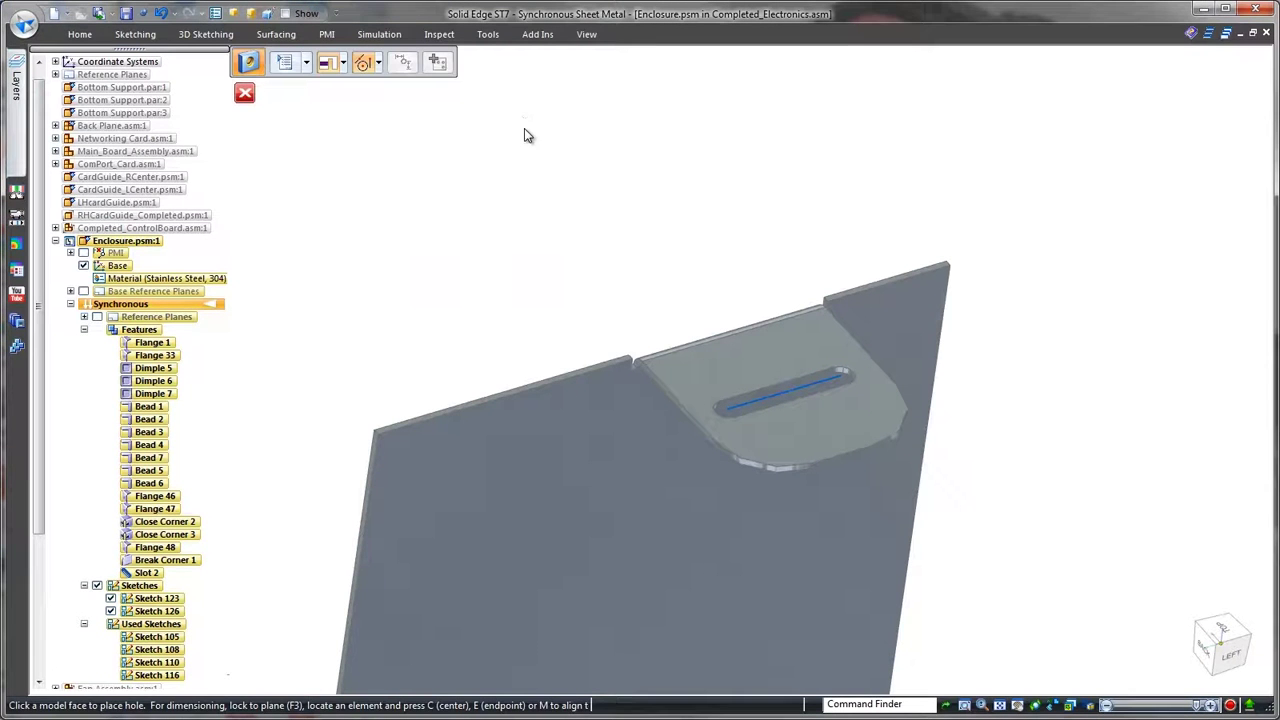
key("F3")
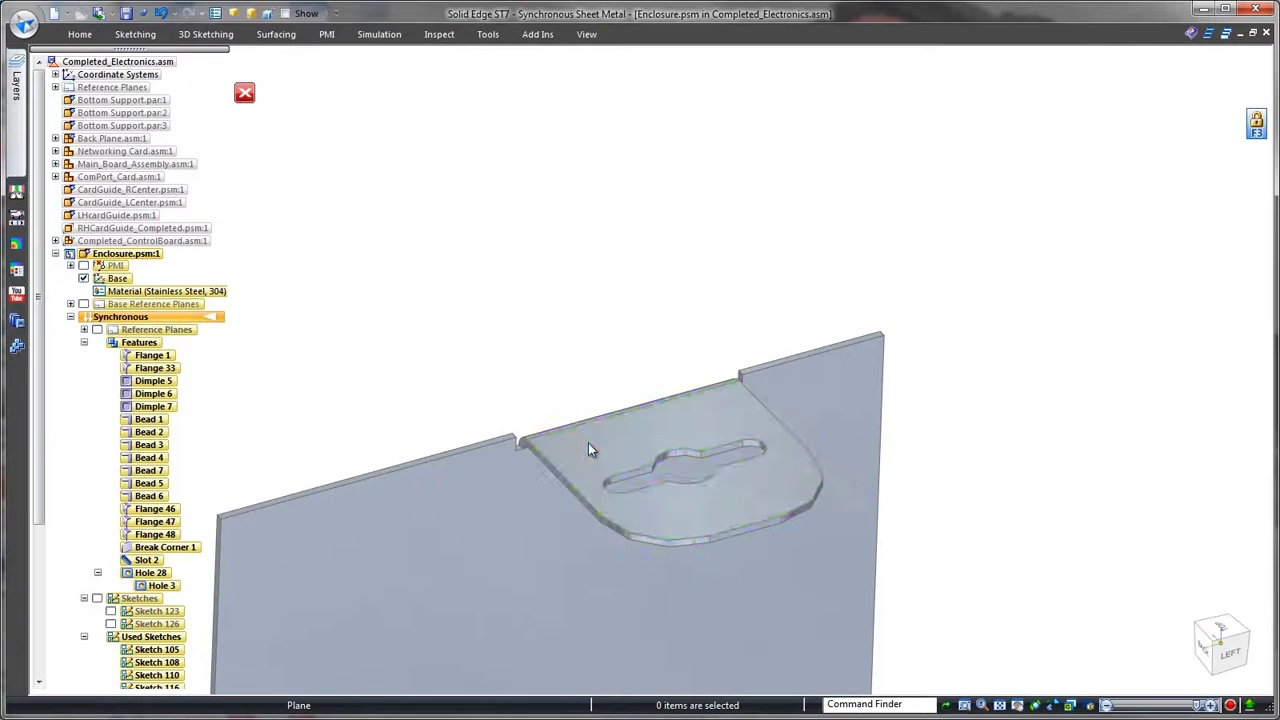
Try moving the slotted tab down from the side panel's top edge
left_click(588, 448)
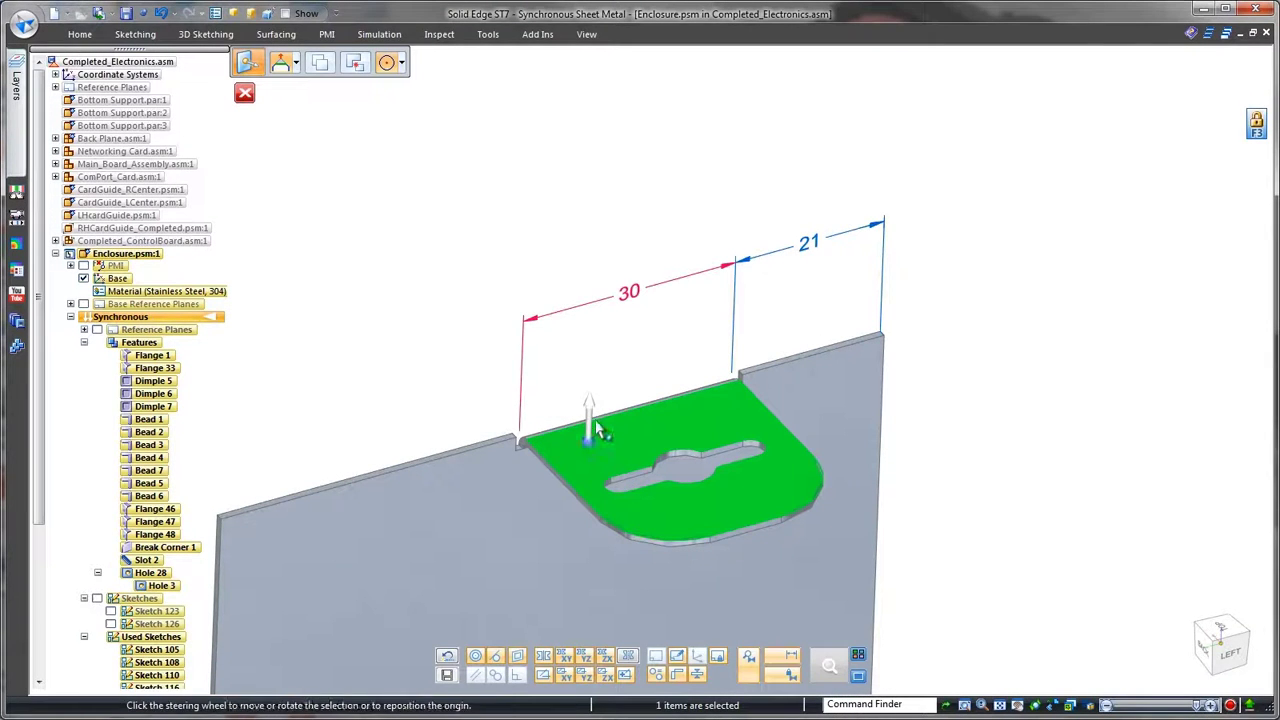
left_click(592, 407)
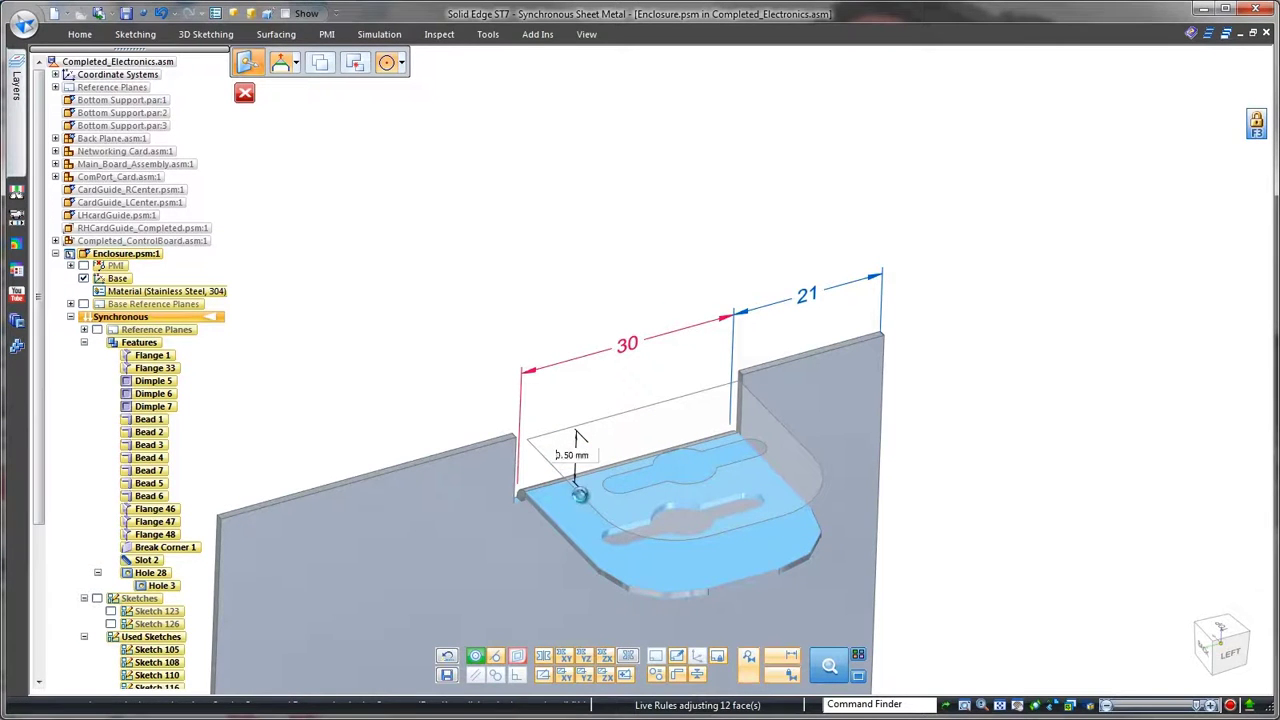
left_click(580, 494)
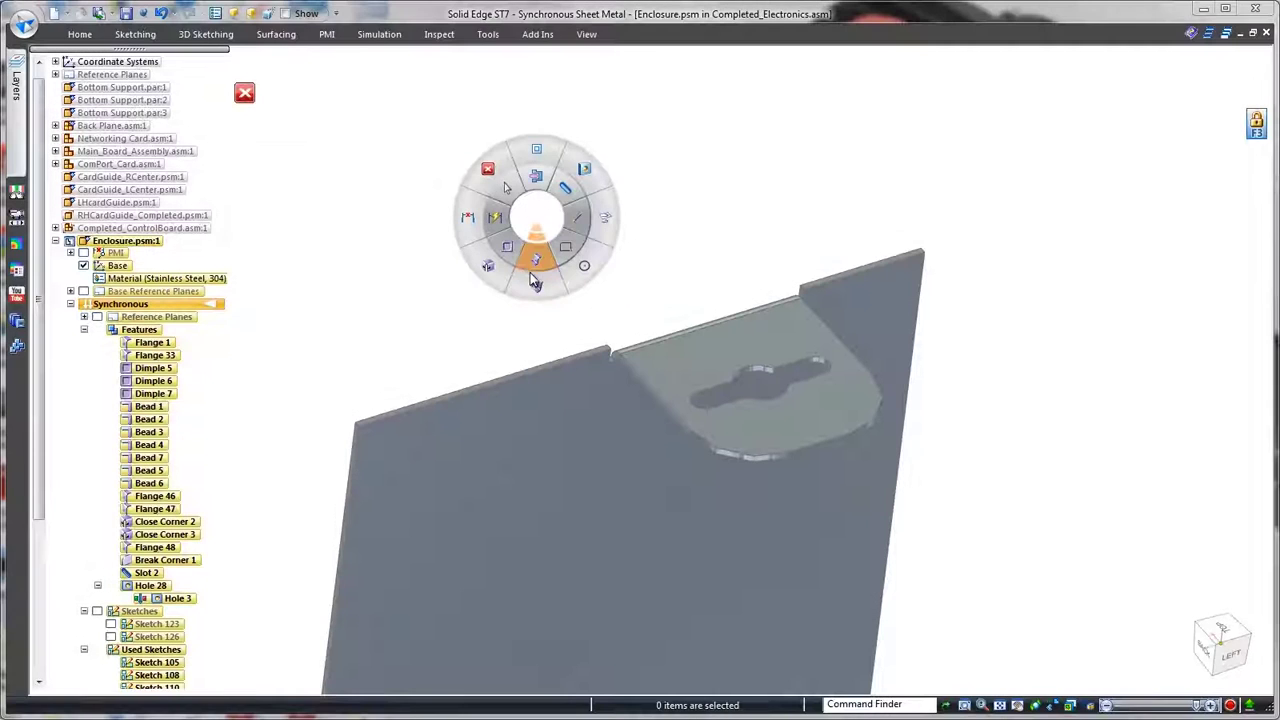
Add two gussets across the bend of the slotted mounting tab using the Fit pattern type
left_click(535, 289)
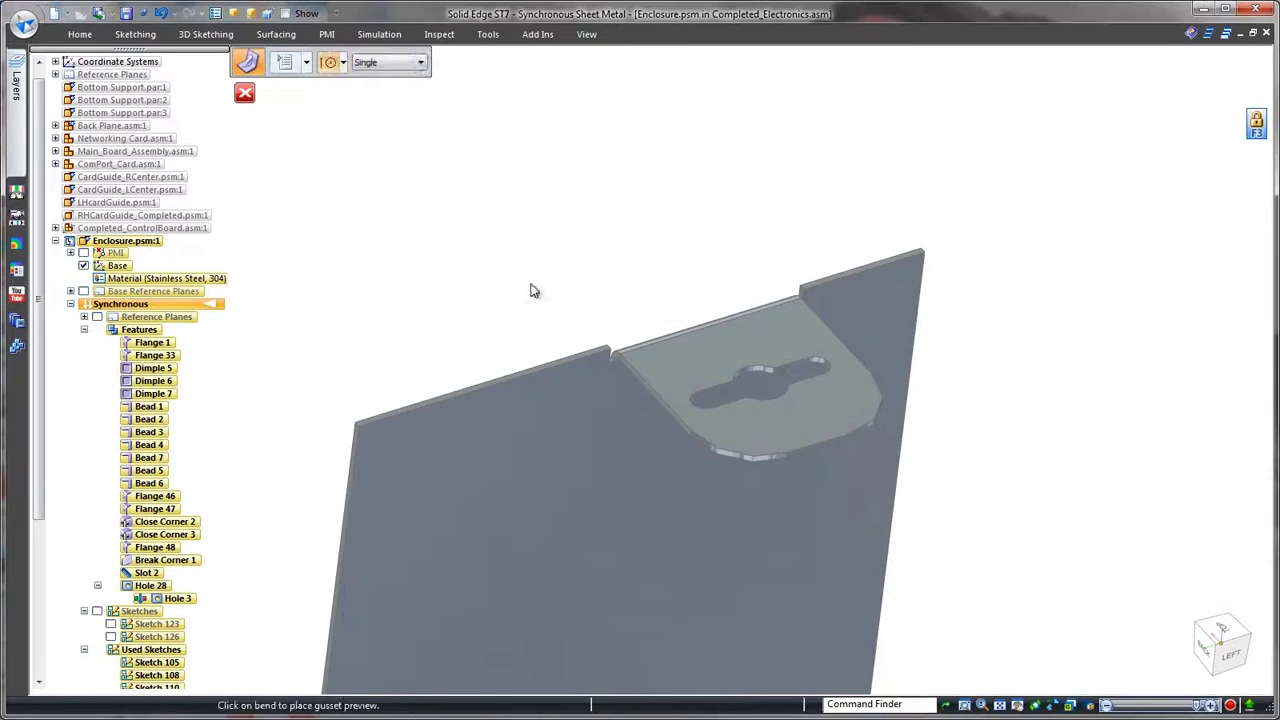
left_click(424, 66)
left_click(366, 80)
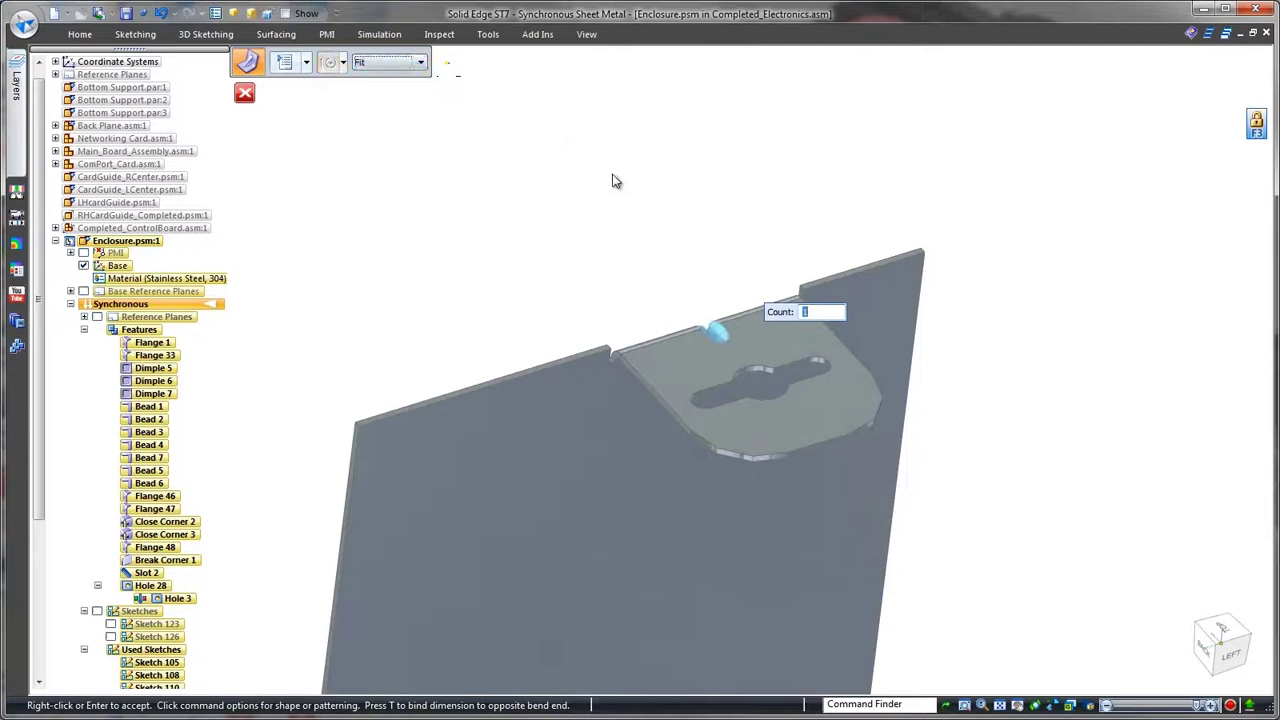
key("Return")
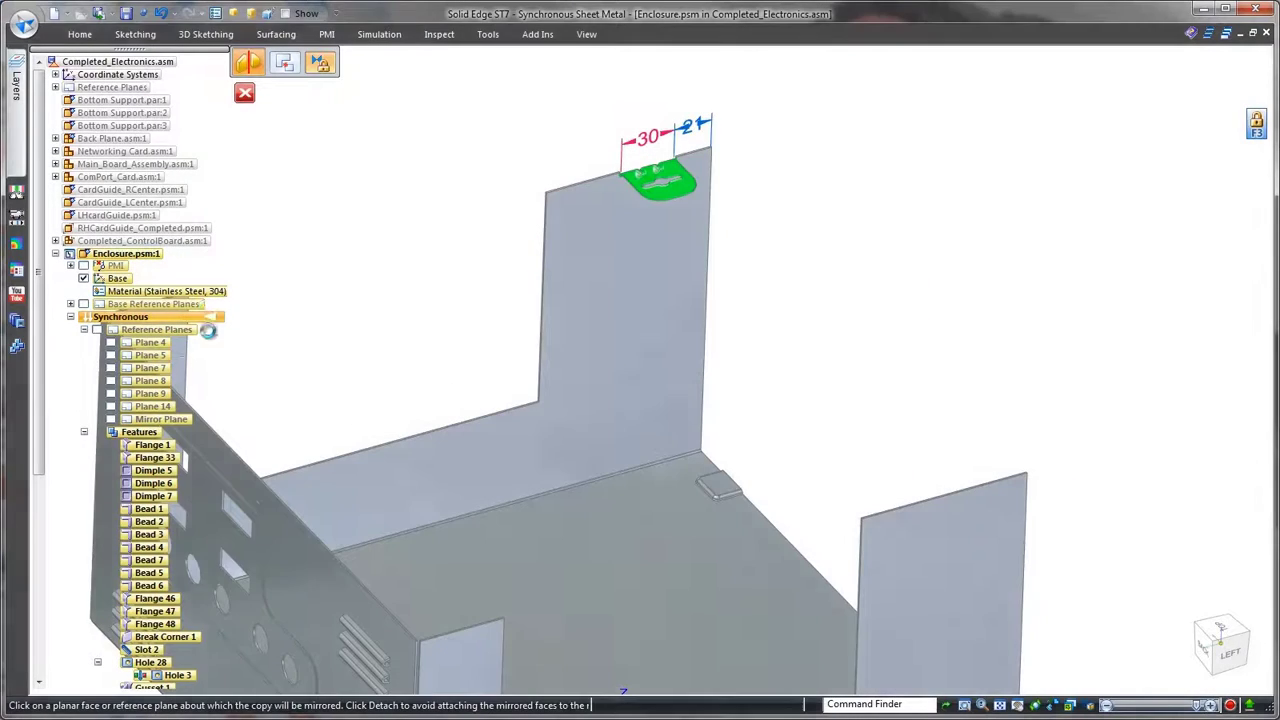
Mirror the slotted tab with its slot, hole and gussets onto the opposite side panel, and return to the assembly
left_click(338, 329)
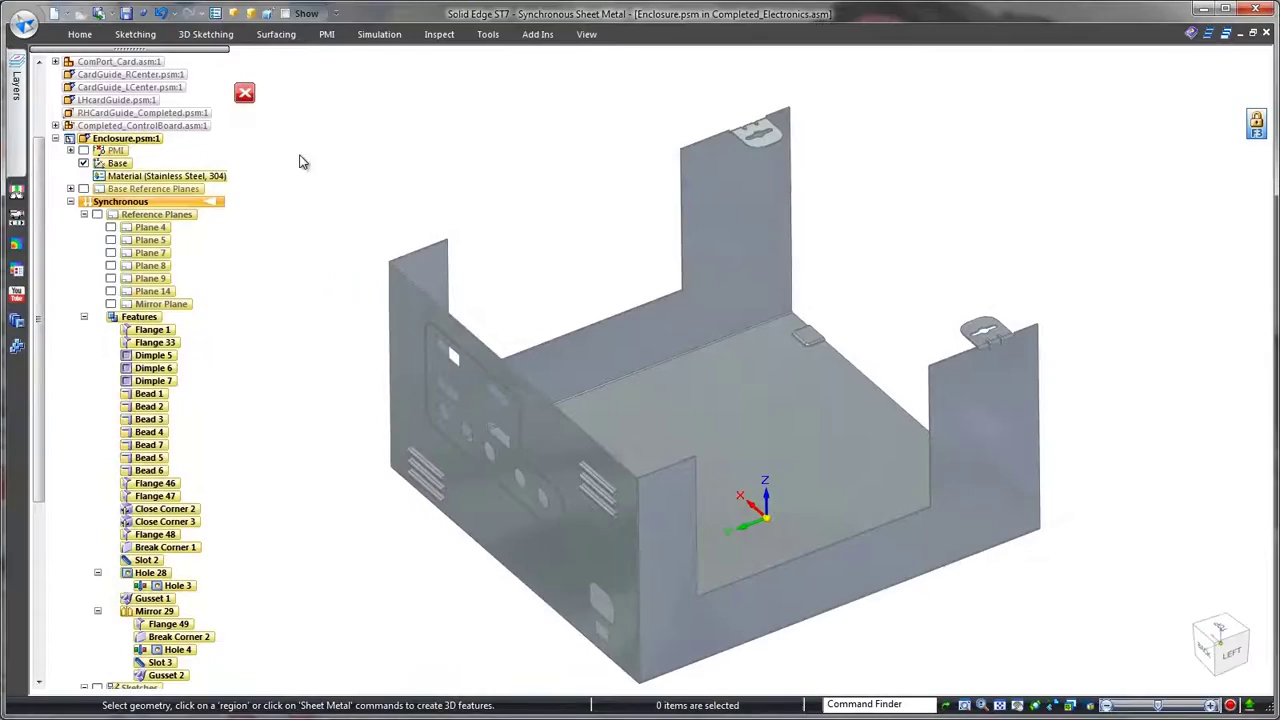
left_click(244, 95)
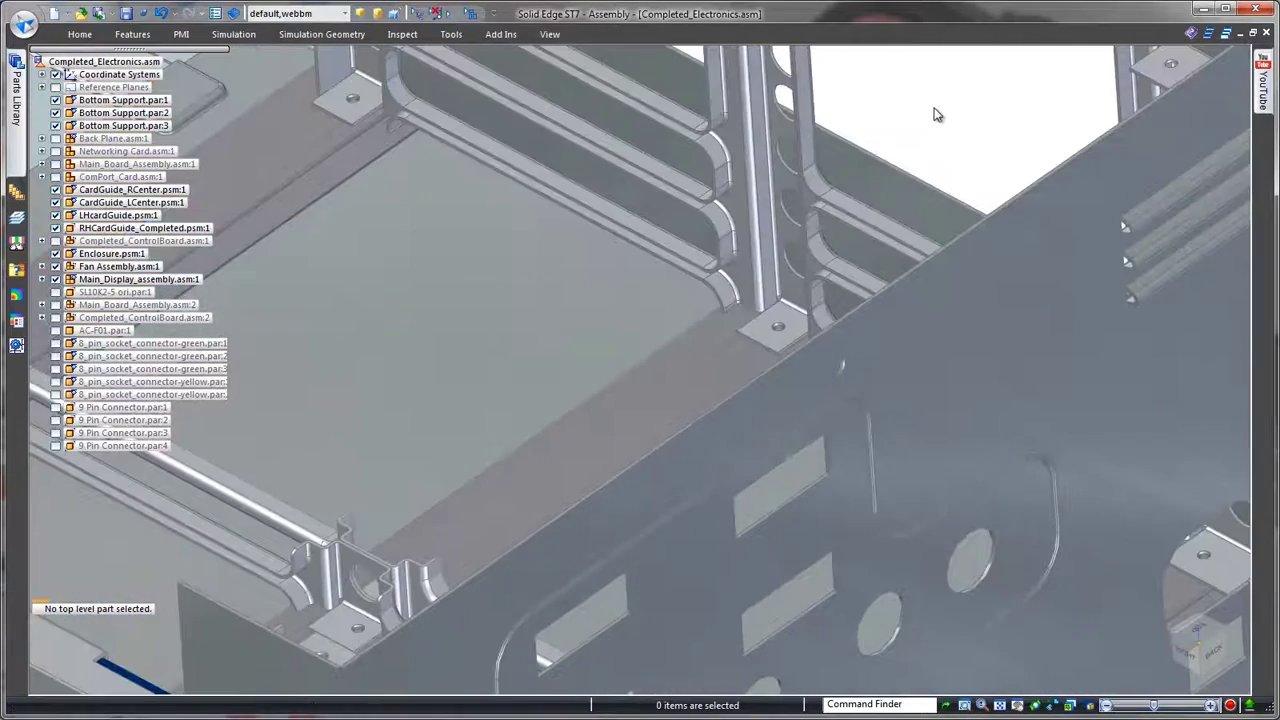
Start a new in-place part from the ISO Sheet Metal template, positioned by graphic input, with Stainless Steel, 304 as its material
right_click_drag(939, 115, 928, 68)
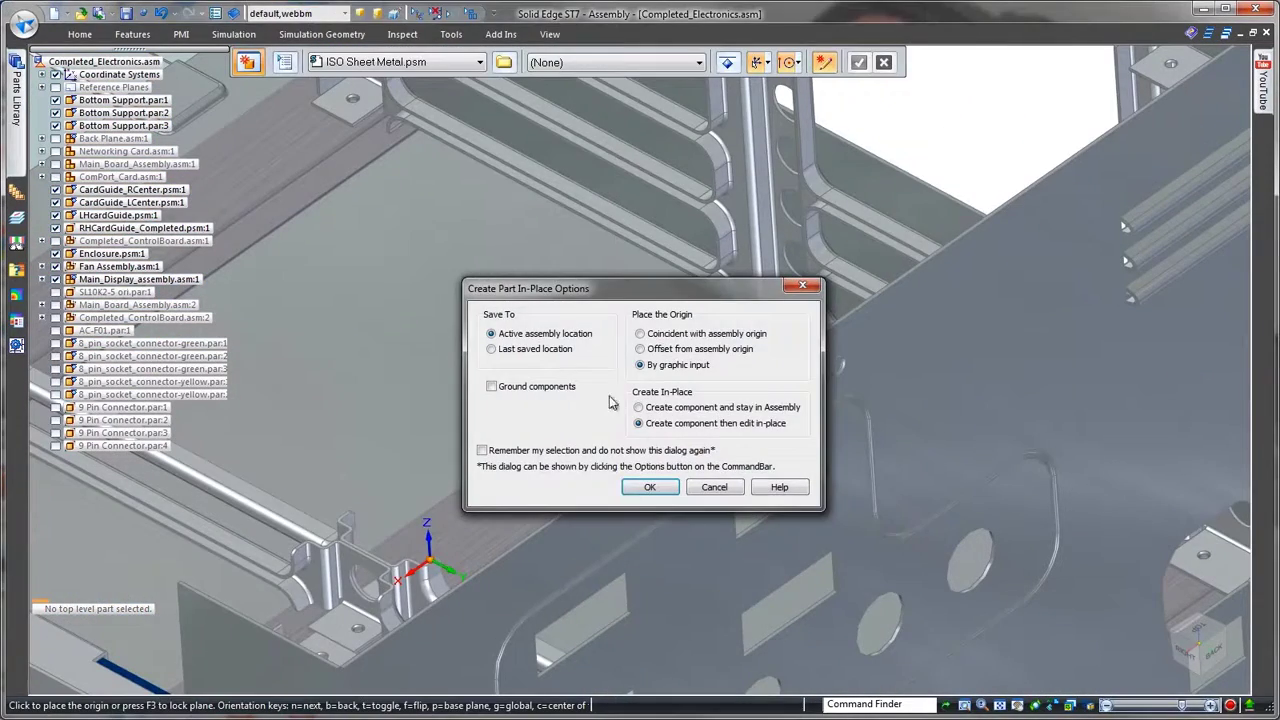
left_click(648, 488)
left_click(698, 63)
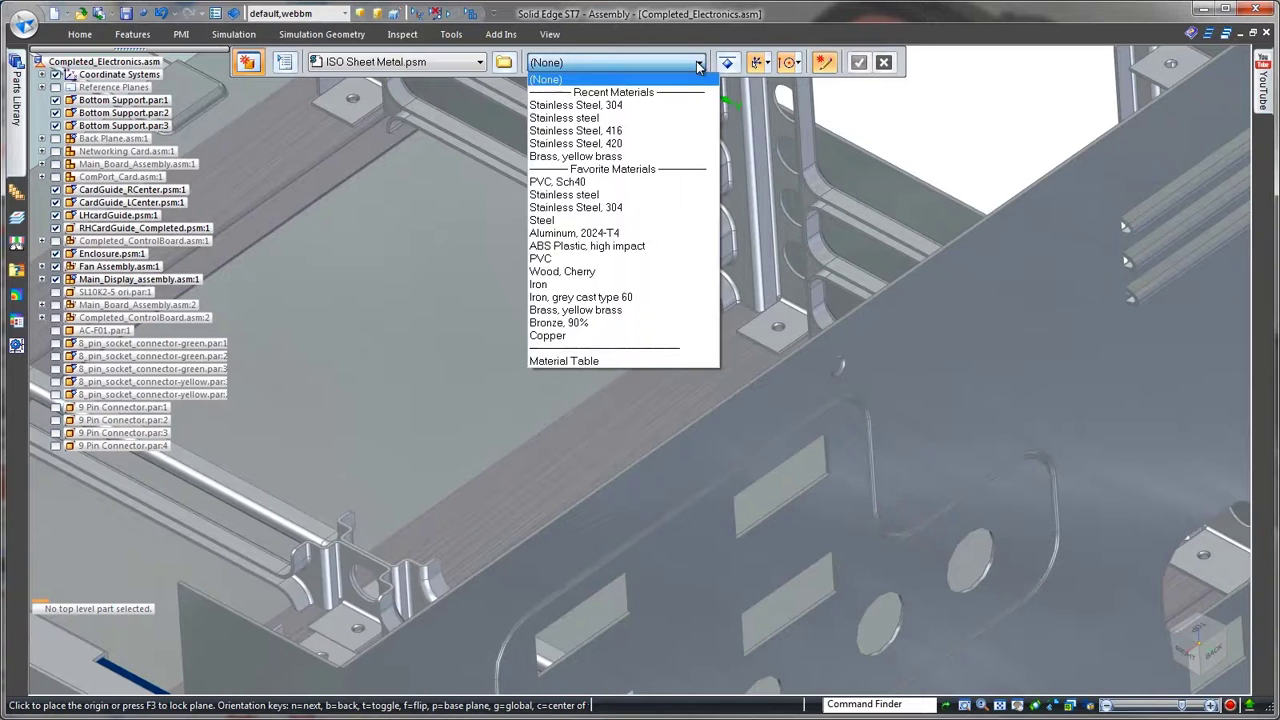
left_click(663, 106)
Place the part's origin at the midpoint of the enclosure back panel's upper edge and save the part as Lid
left_click(799, 66)
left_click(820, 180)
left_click(836, 322)
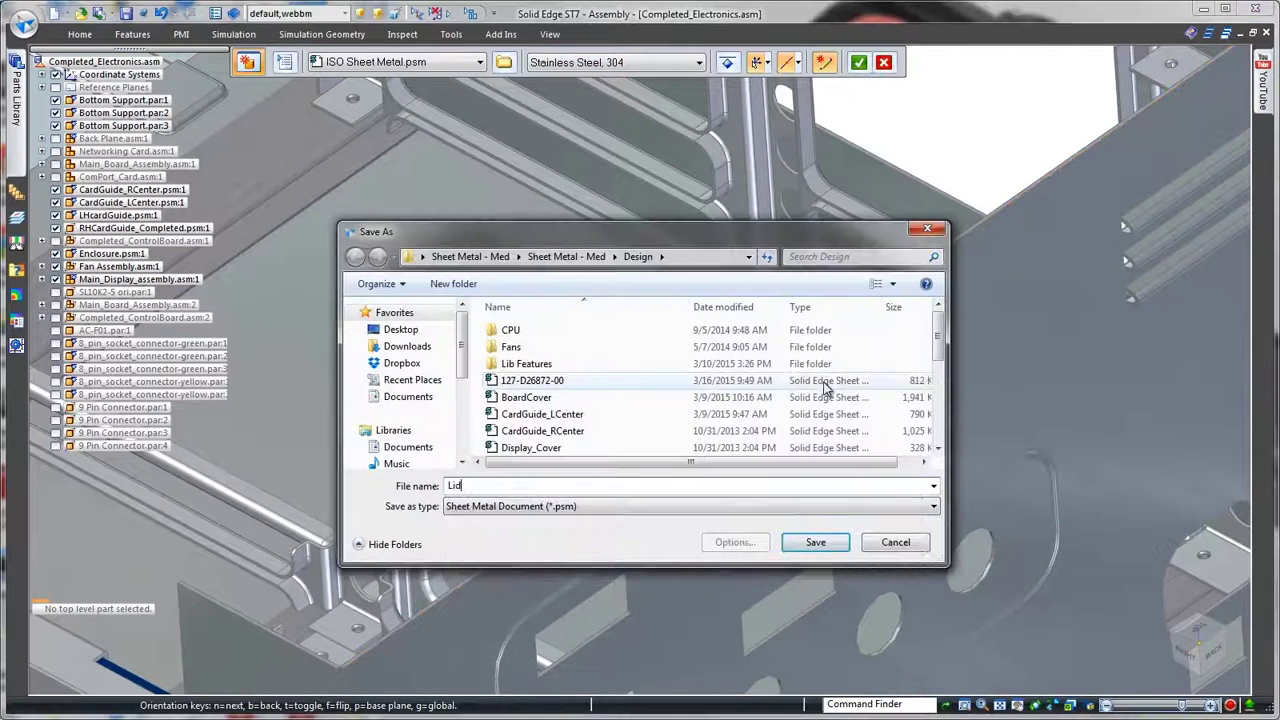
type("Lid")
left_click(815, 542)
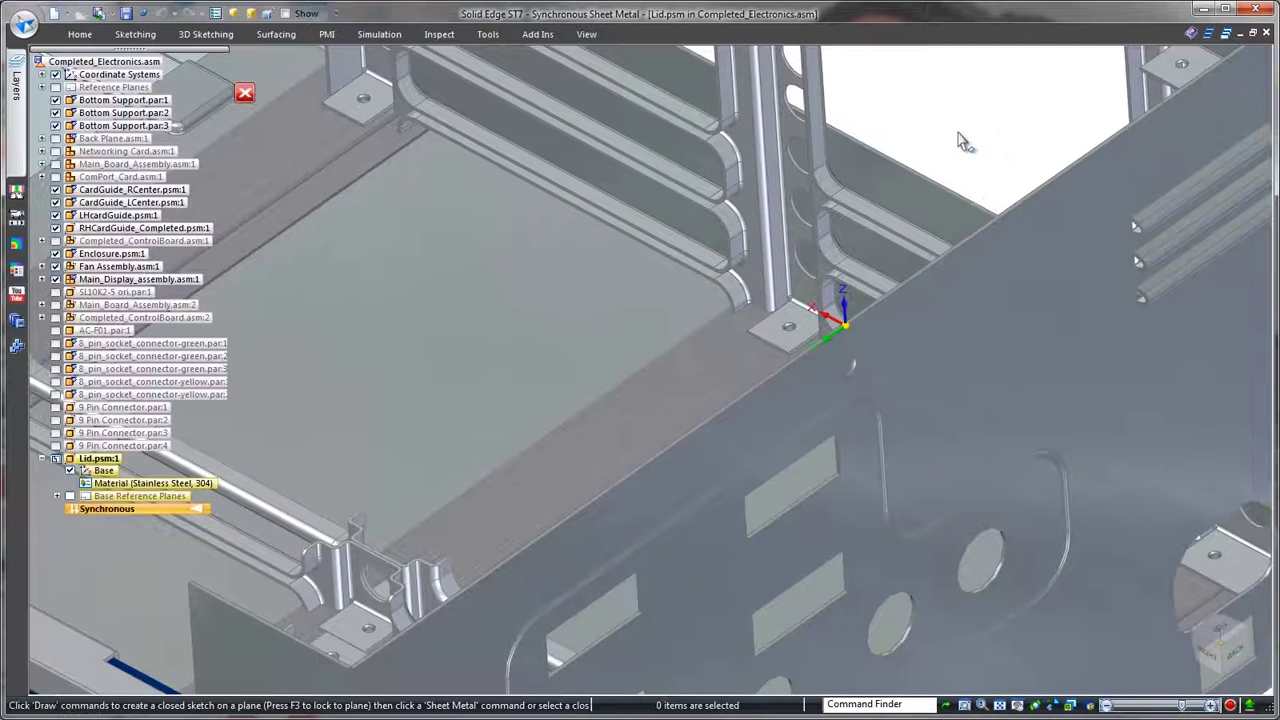
Sketch a rectangle about 346 by 163 mm on the enclosure's top plane, from the lid's origin to the front corner beside the display cover
right_click(960, 139)
left_click(986, 160)
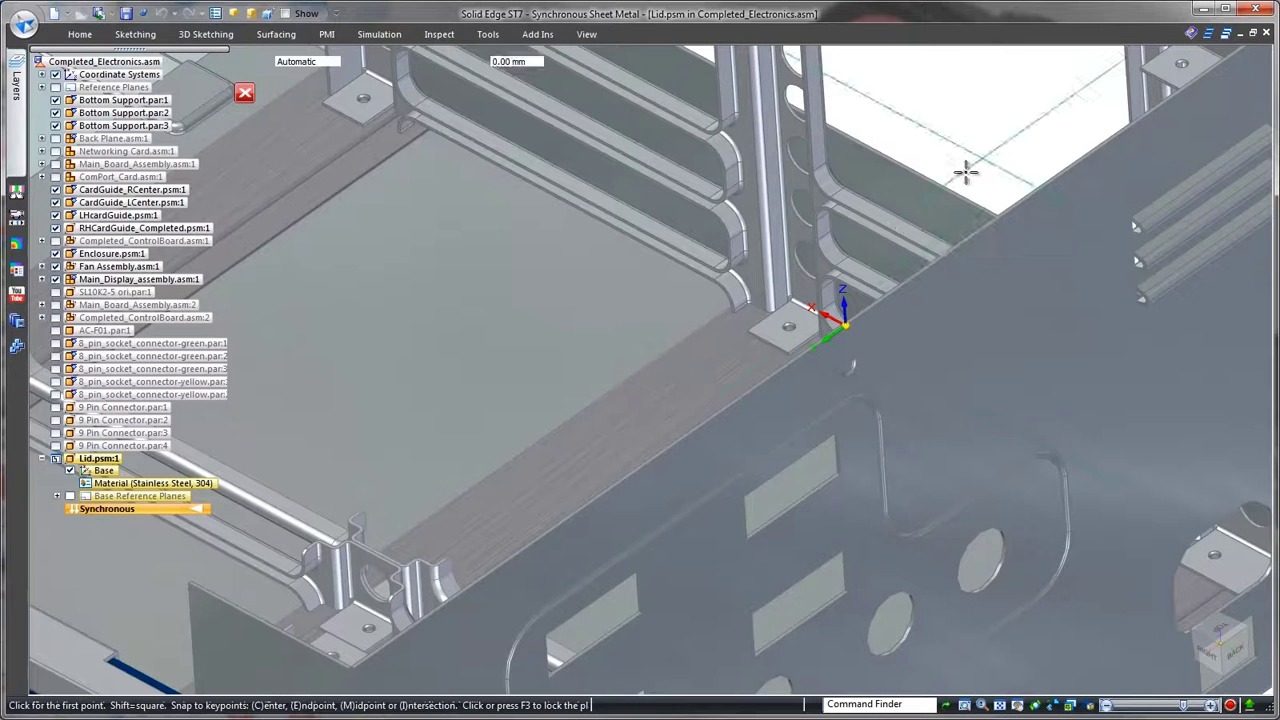
left_click(806, 316)
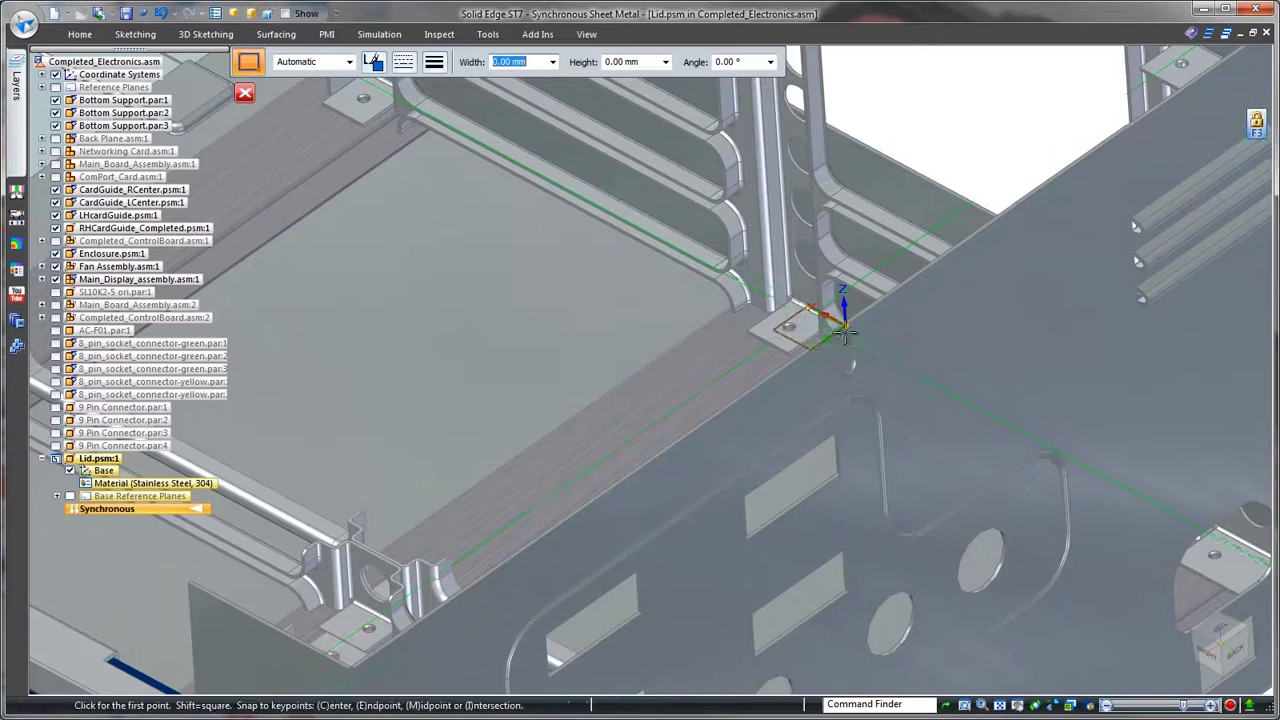
left_click(845, 326)
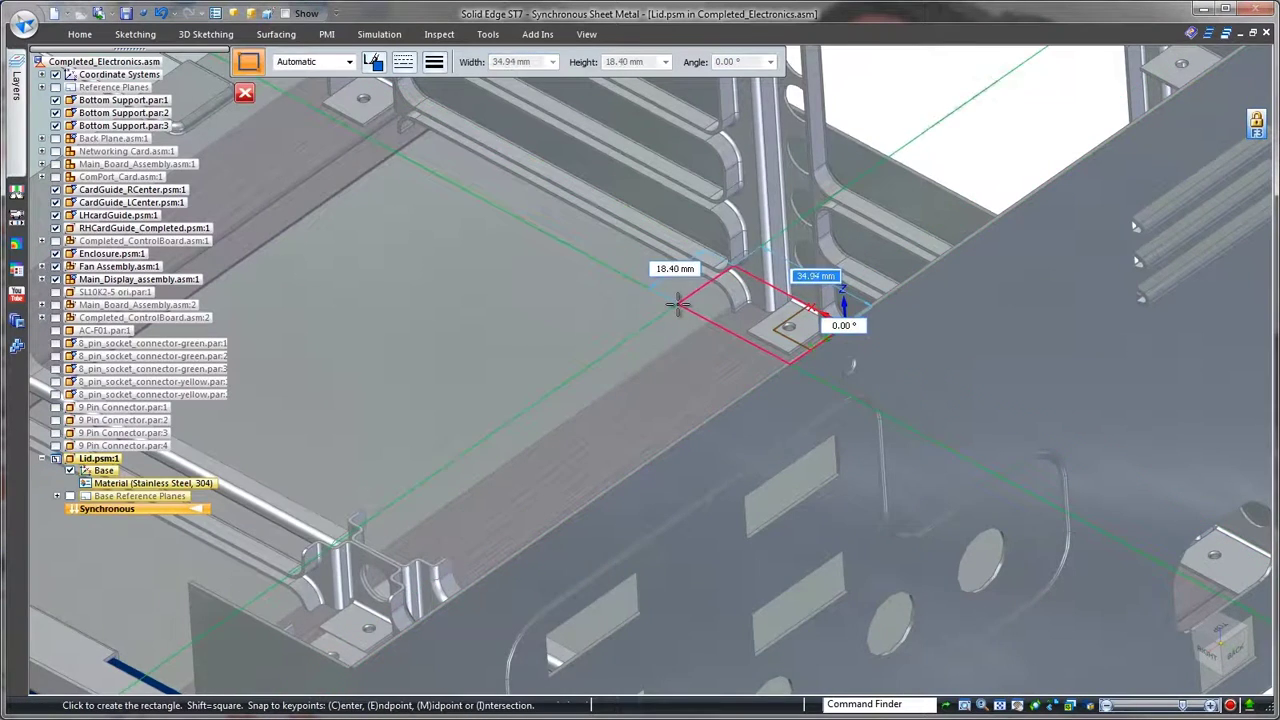
scroll(677, 304, "up", 4)
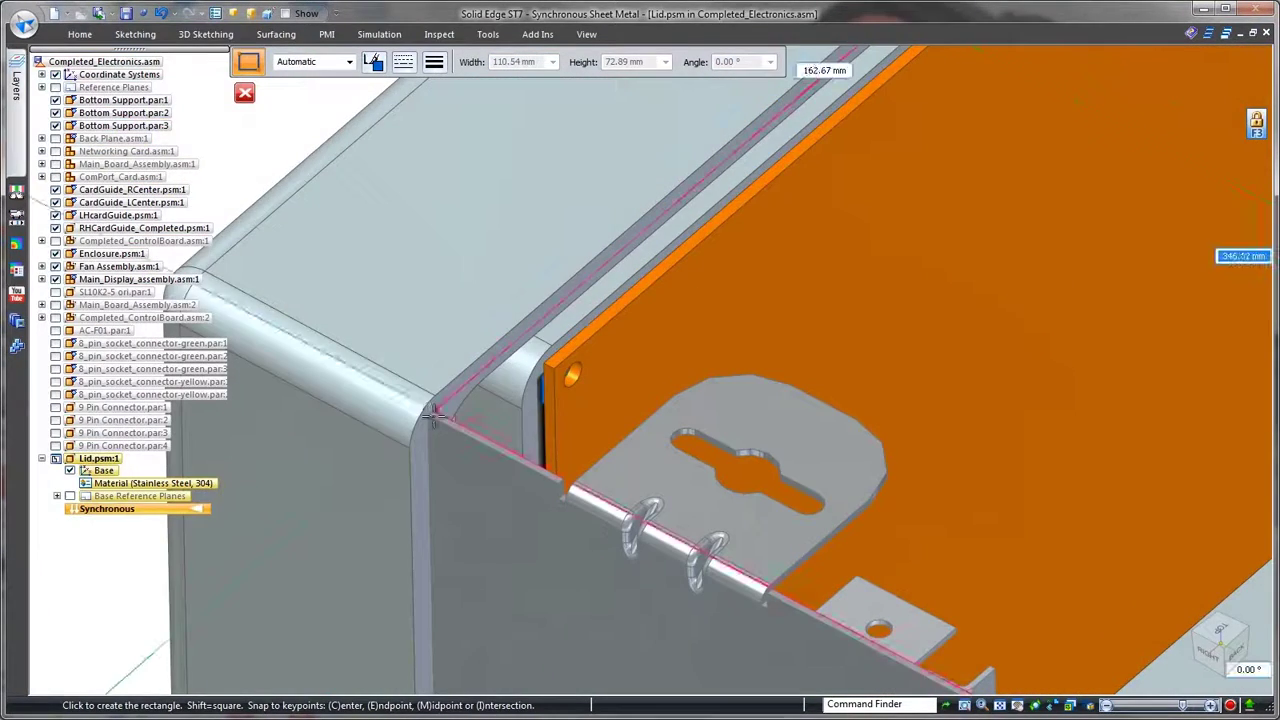
left_click(427, 414)
key("Escape")
Turn the rectangle into a 2.00 mm thick tab covering half of the enclosure's top
left_click(497, 405)
left_click(500, 408)
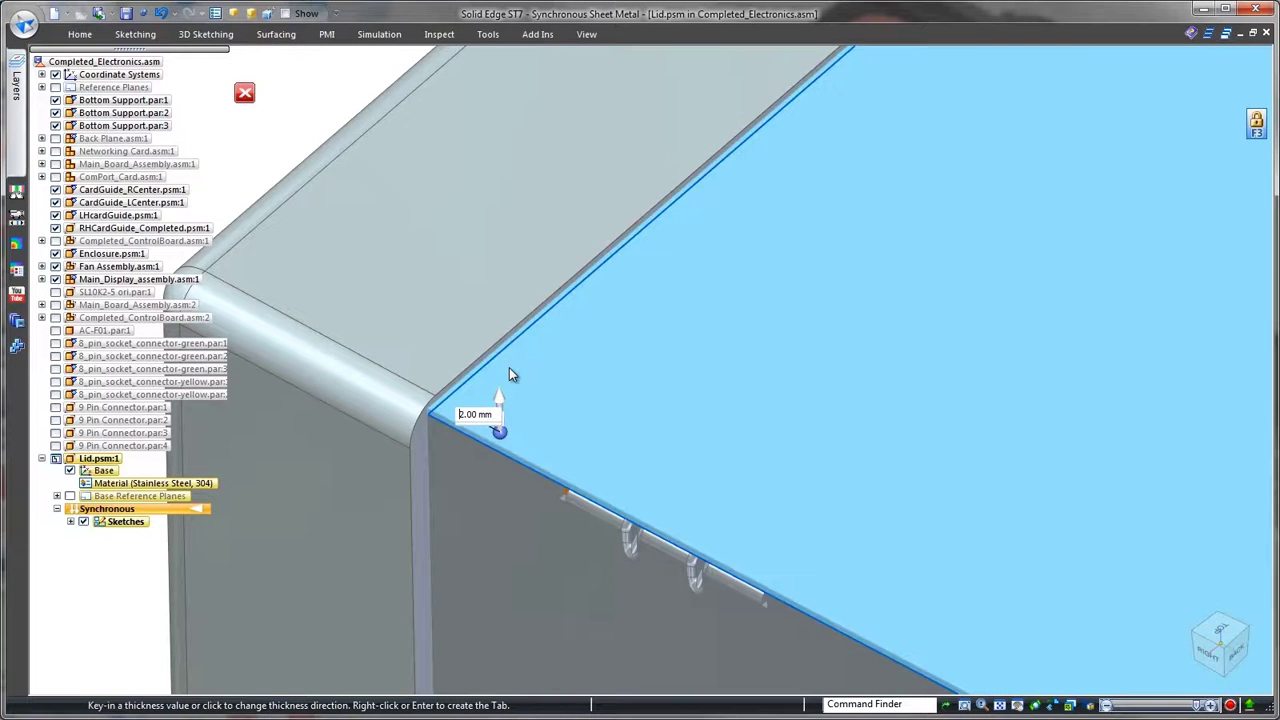
key("Return")
Add a flange along the outer side edge of the lid plate, running down over the enclosure's side
scroll(511, 374, "down", 5)
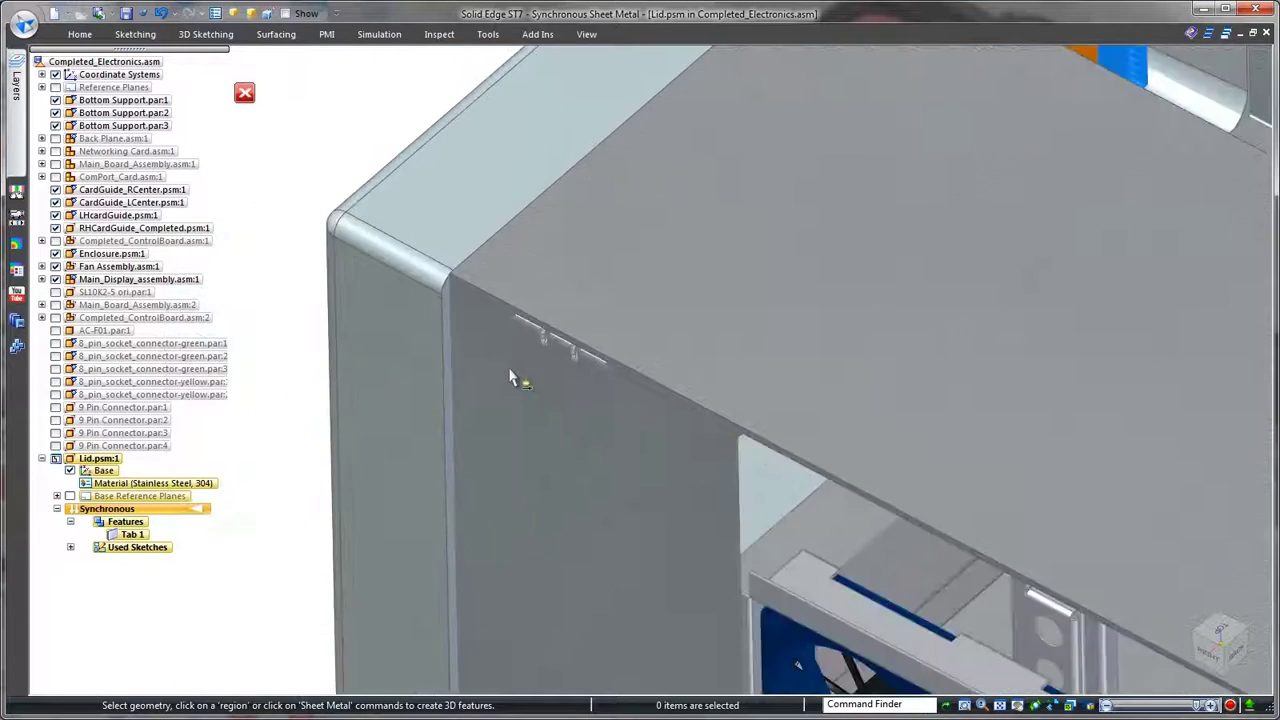
left_click(818, 390)
left_click(818, 384)
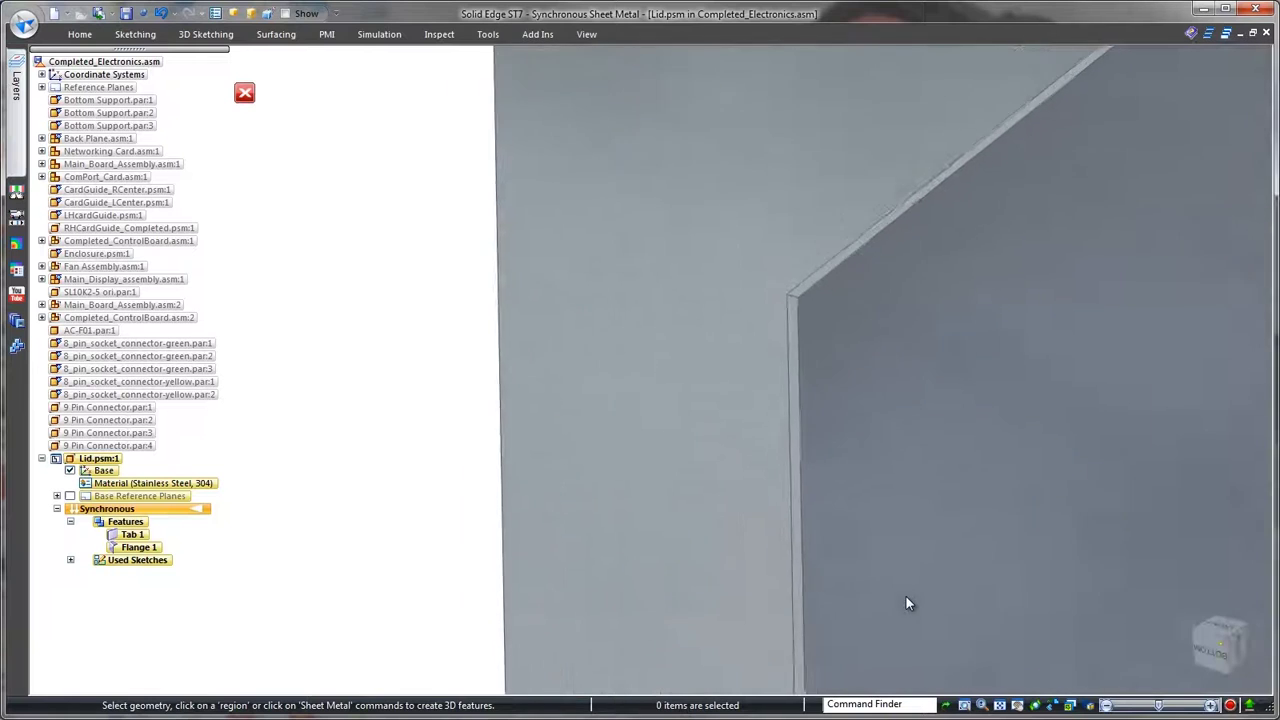
Sketch an open L-shaped profile of two lines at the corner of the lid's side flange, with drawing locked to that plane
right_click(342, 392)
left_click(380, 391)
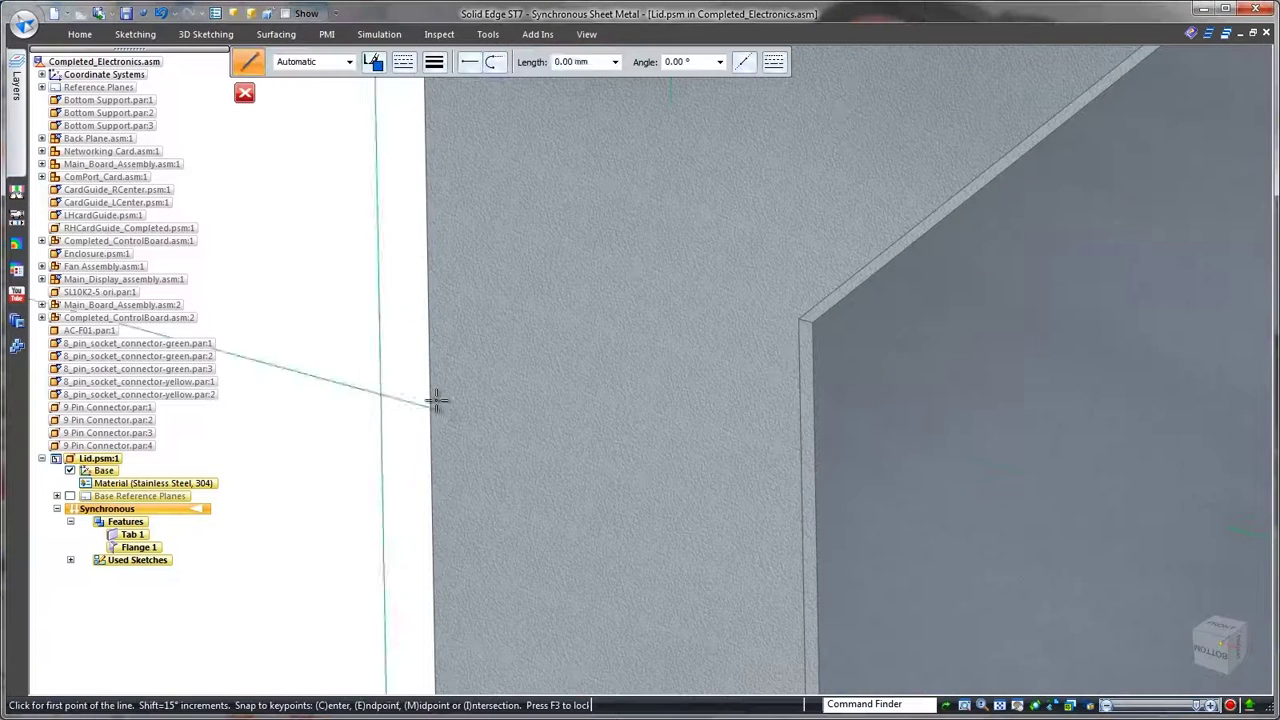
key("F3")
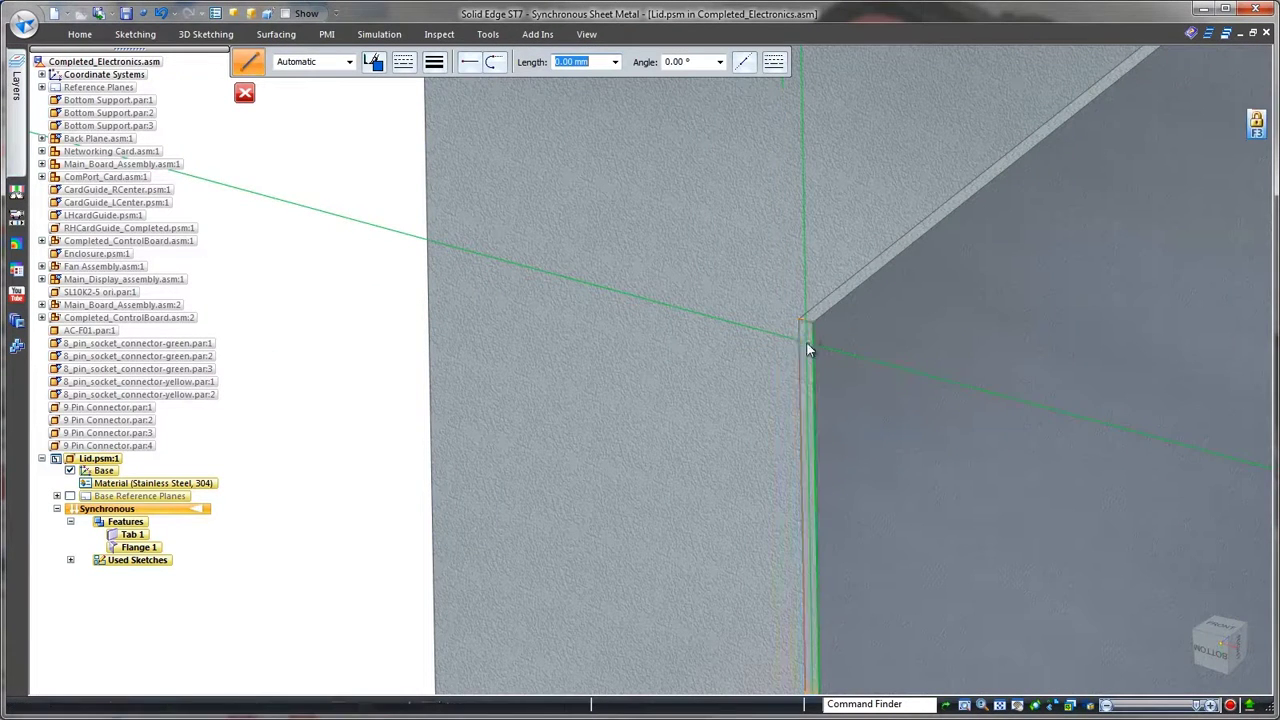
left_click(799, 321)
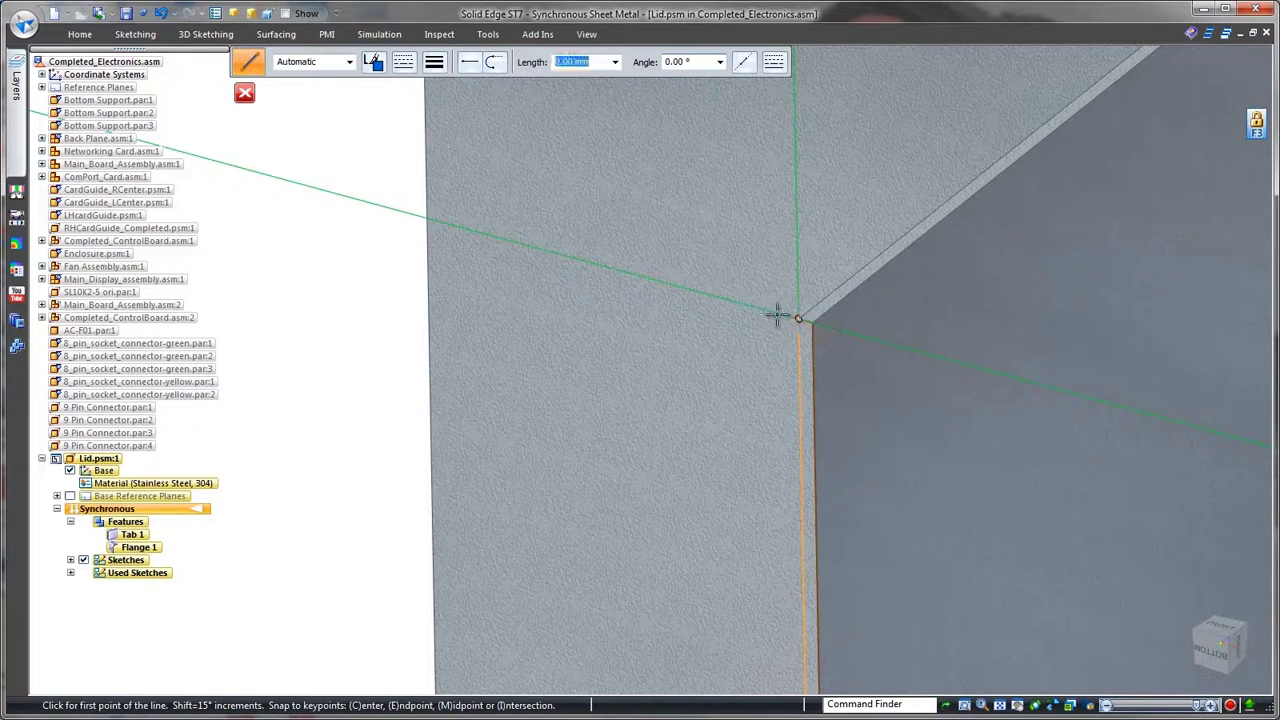
left_click(797, 319)
left_click(716, 282)
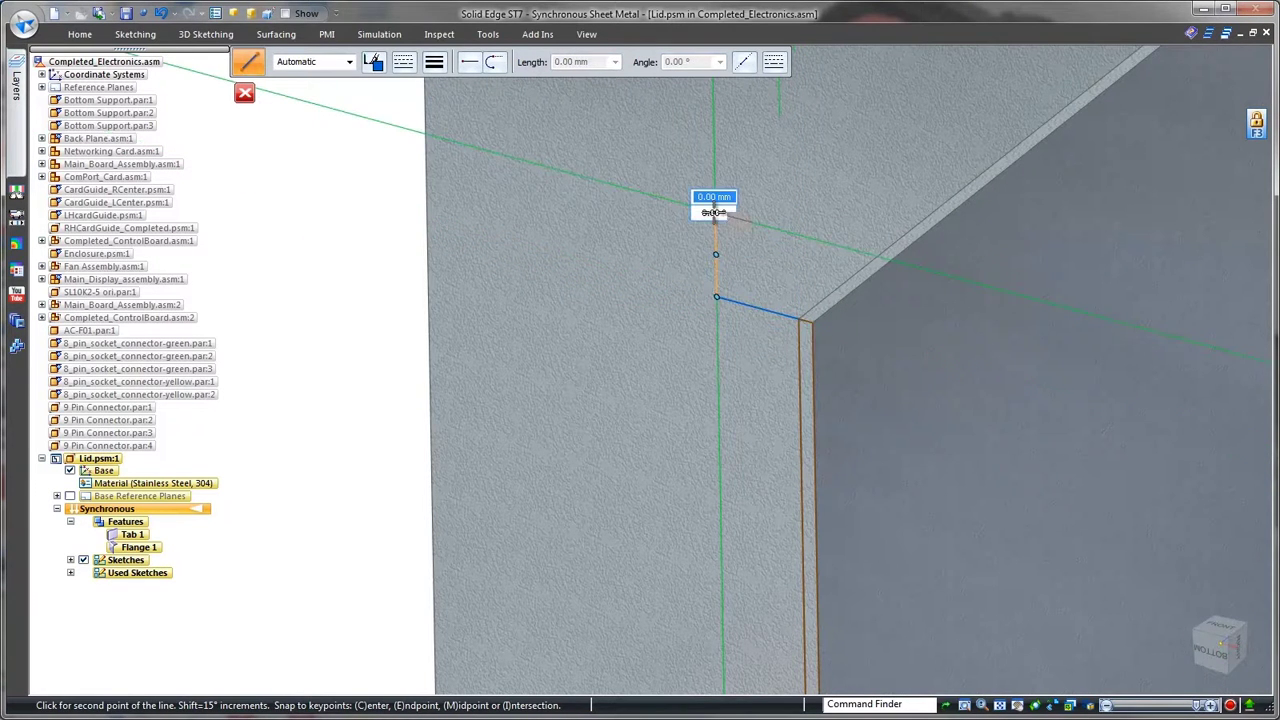
left_click(714, 213)
key("Escape")
Create a contour flange from the L-shaped profile along the adjoining lid edges, adjusting its contour flange options
right_click(366, 308)
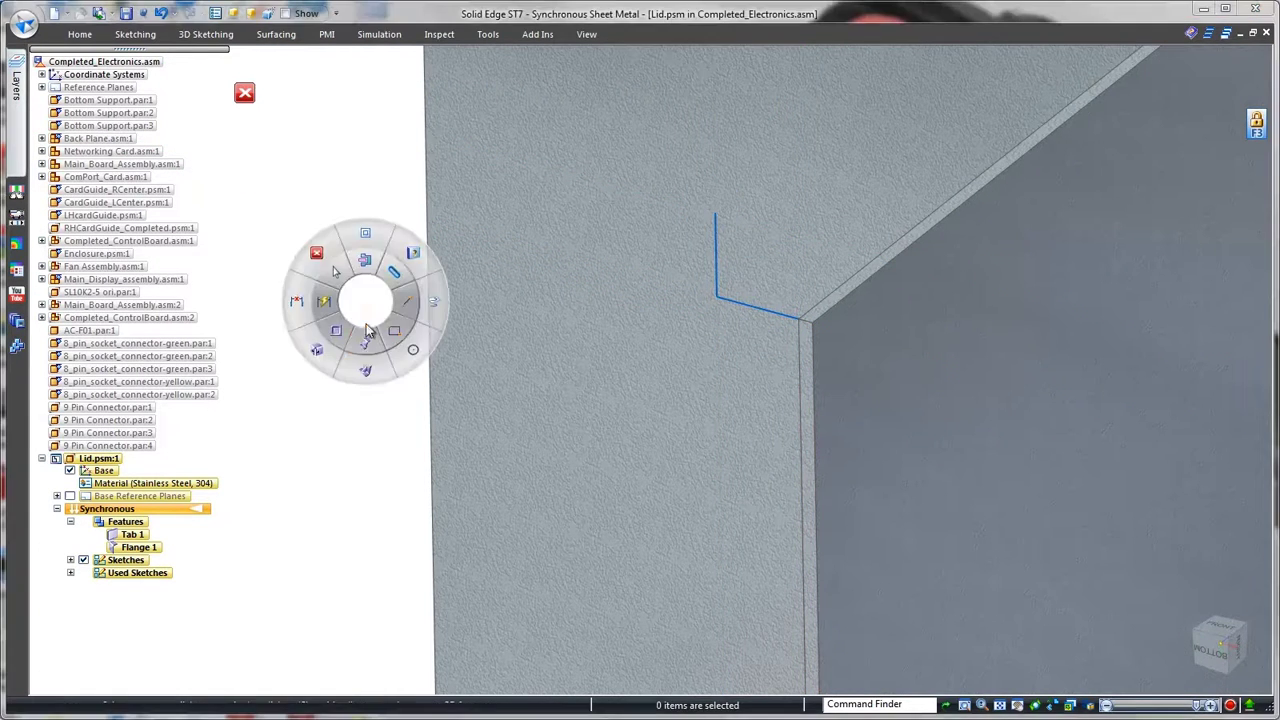
left_click(366, 343)
left_click(776, 320)
middle_click_drag(779, 287, 796, 317)
middle_click_drag(960, 257, 956, 230)
left_click(286, 63)
left_click(525, 287)
left_click(663, 440)
left_click(590, 463)
left_click(591, 521)
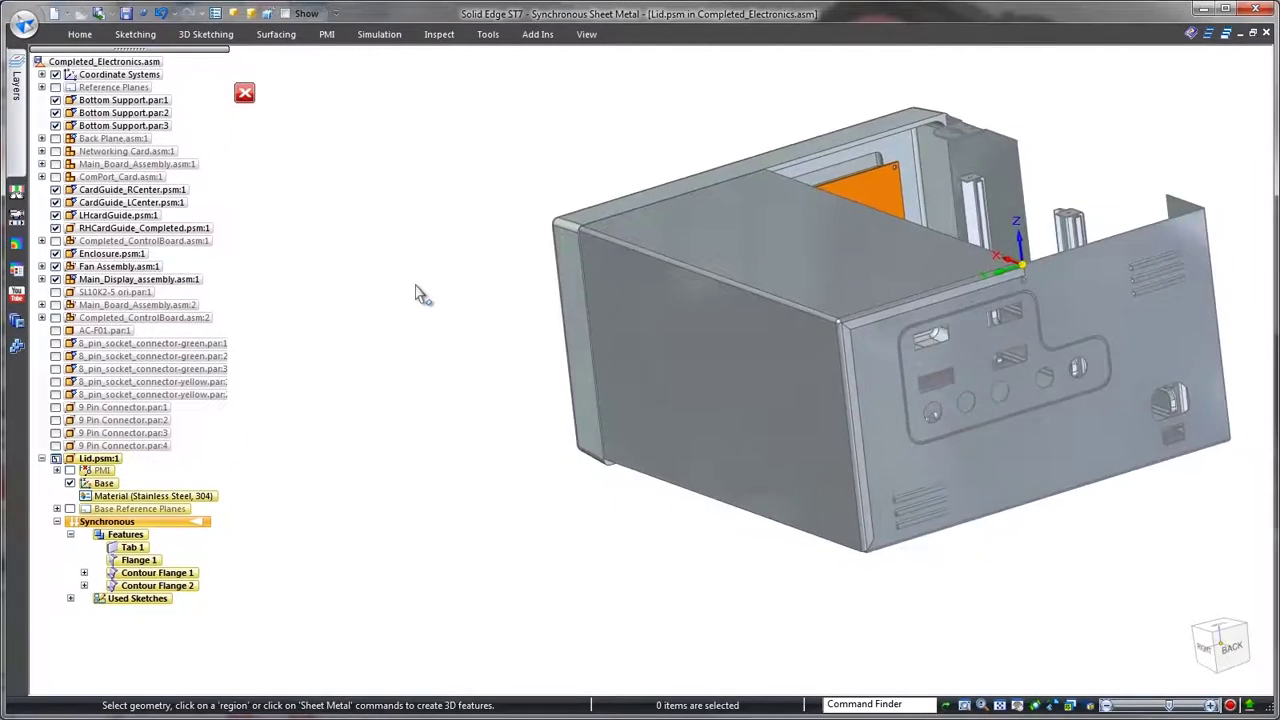
Set the radius of the bend between the lid's top and side flange to 3 mm
scroll(416, 285, "up", 6)
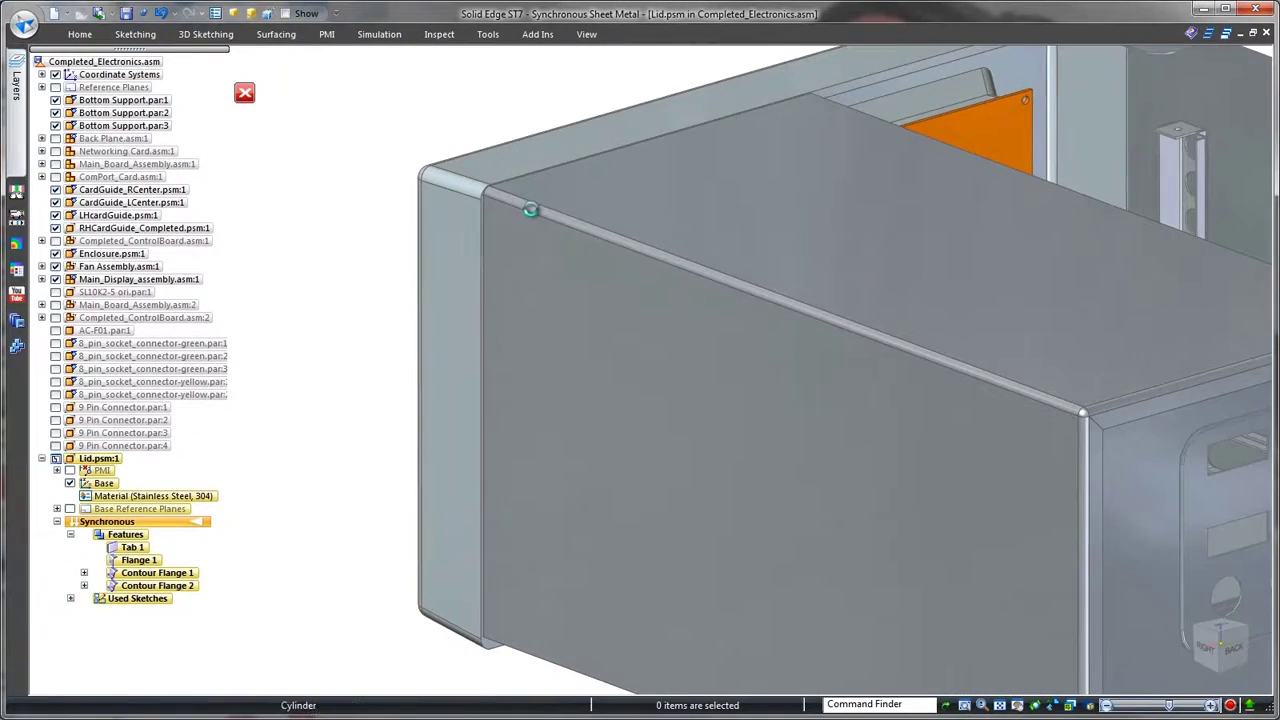
left_click(530, 208)
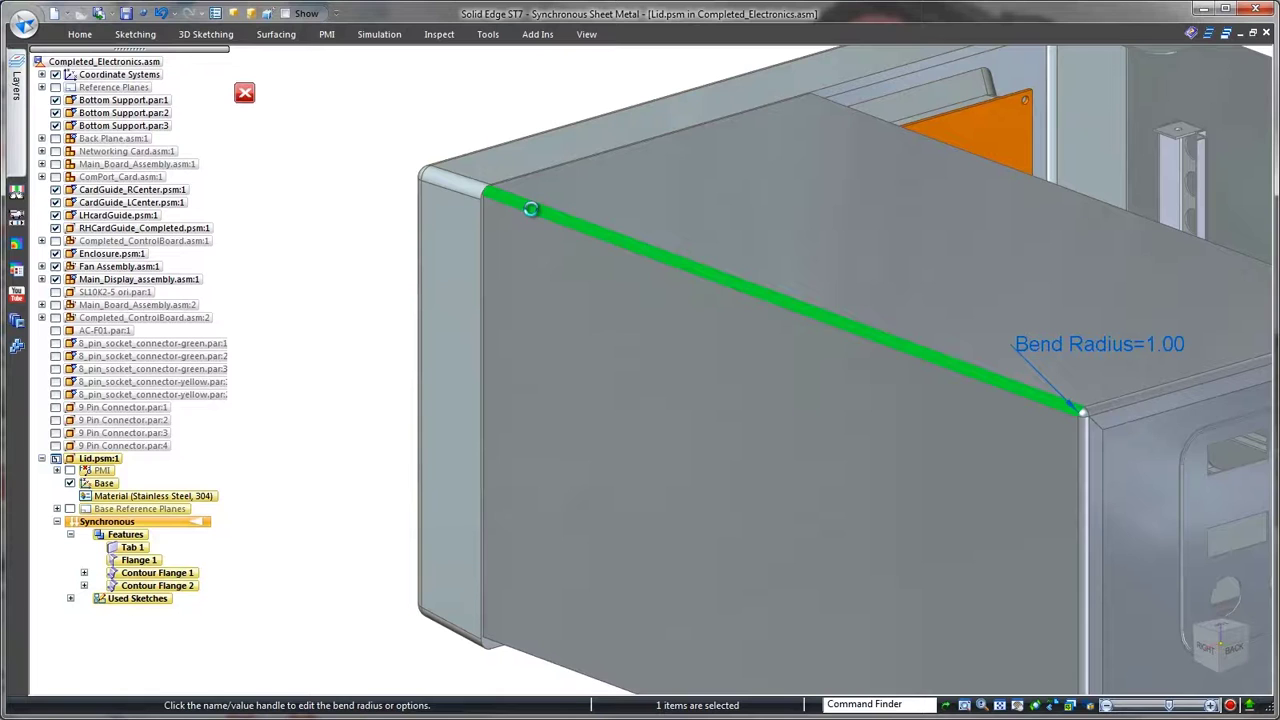
left_click(1153, 347)
type("3")
key("Return")
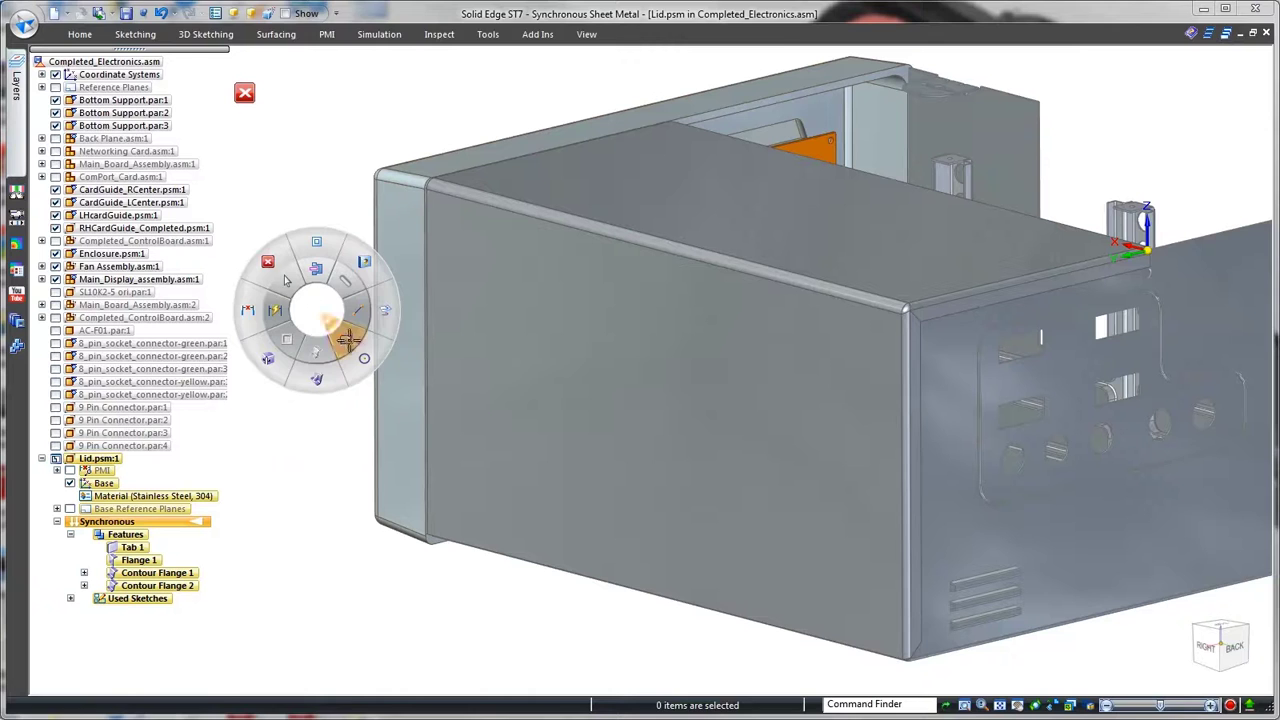
Sketch a large rectangle on the outer face of the lid's side flange to bound the ventilation area
left_click(345, 340)
left_click_drag(845, 590, 845, 587)
key("Escape")
Place a small hole at the centre of the rectangle on the lid's side flange
right_click(315, 345)
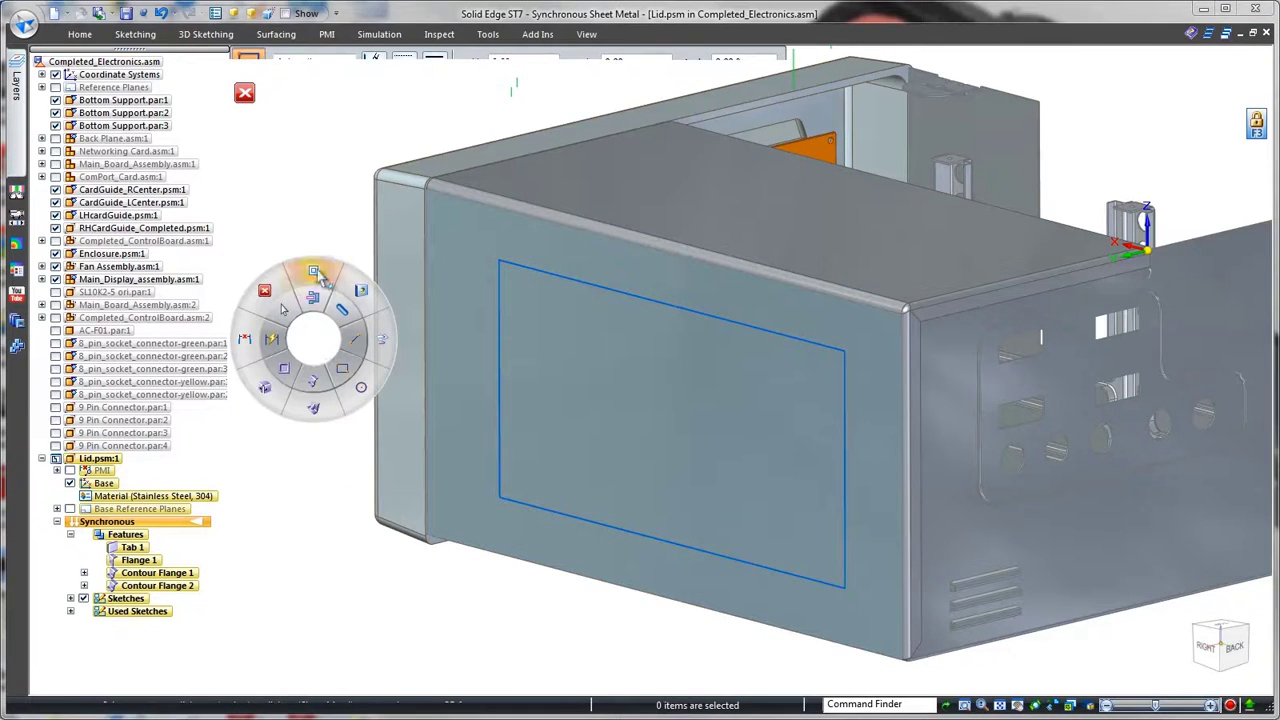
left_click(315, 273)
left_click(673, 420)
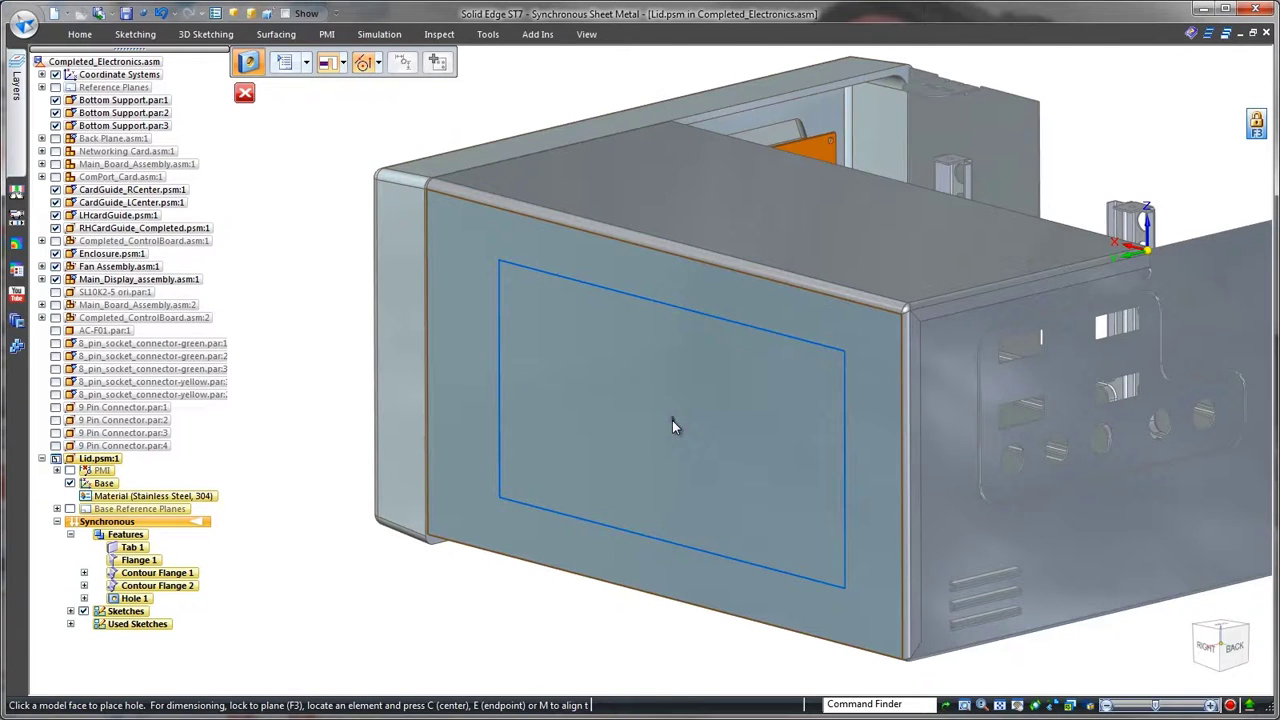
Fill the rectangular region on the side flange with a staggered pattern of the small hole
left_click(672, 420)
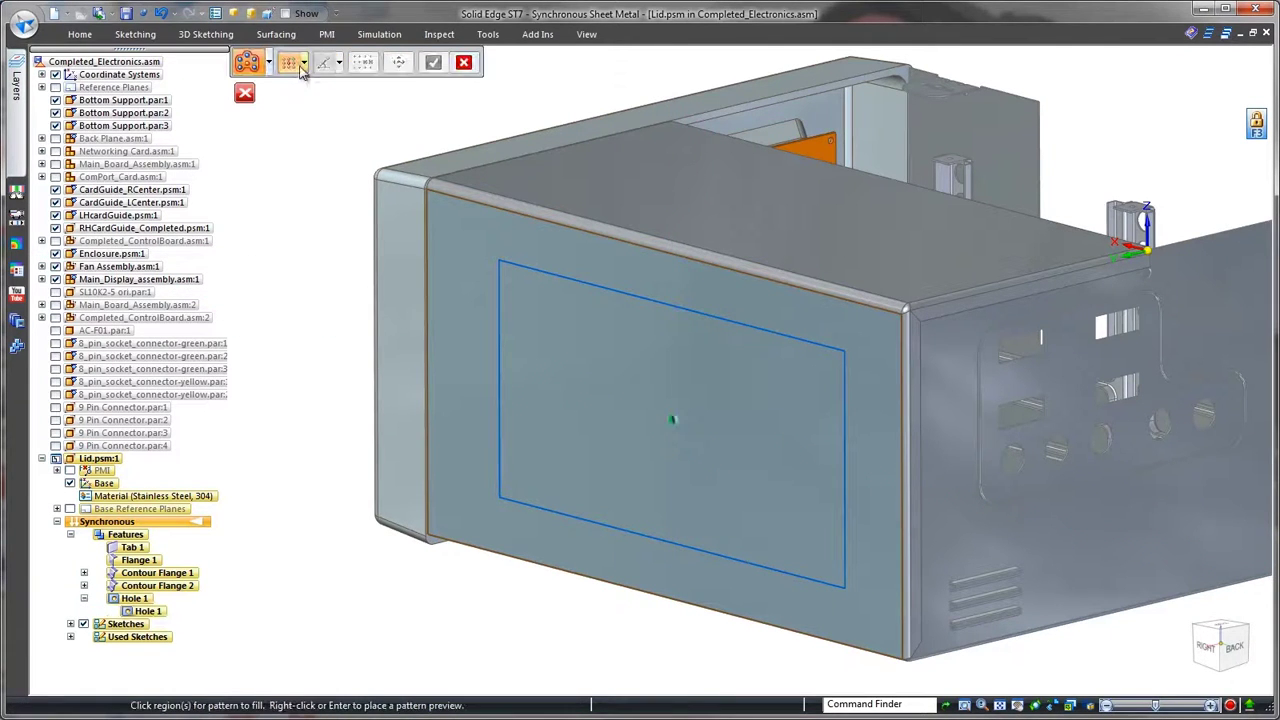
left_click(298, 101)
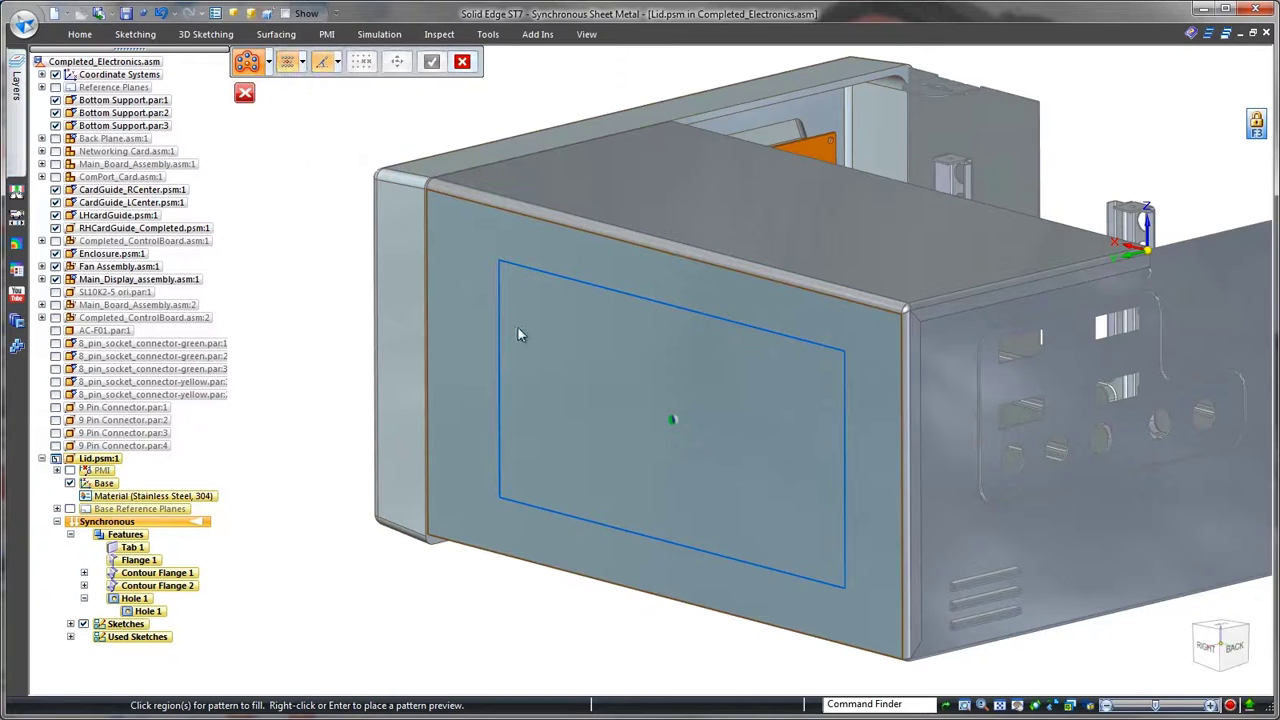
left_click(557, 331)
right_click(314, 335)
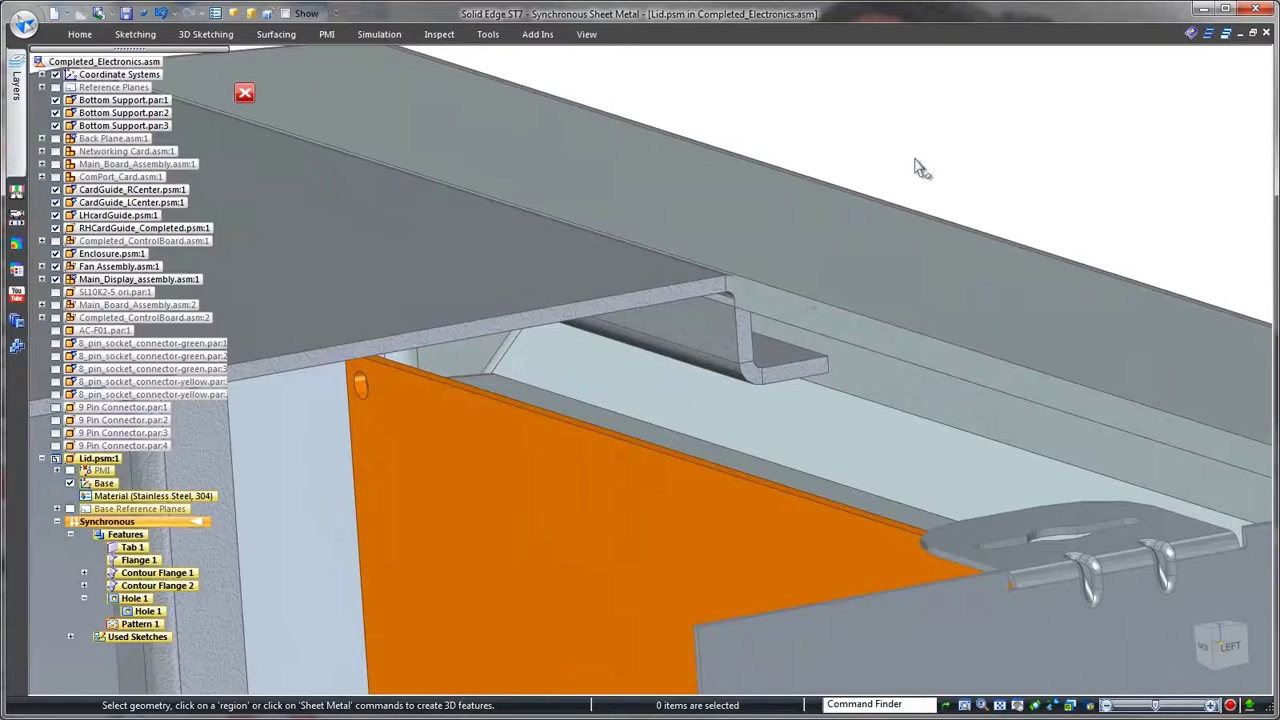
Pick a planar face of the lid's front contour flange lip from the overlapping faces
right_click(754, 341)
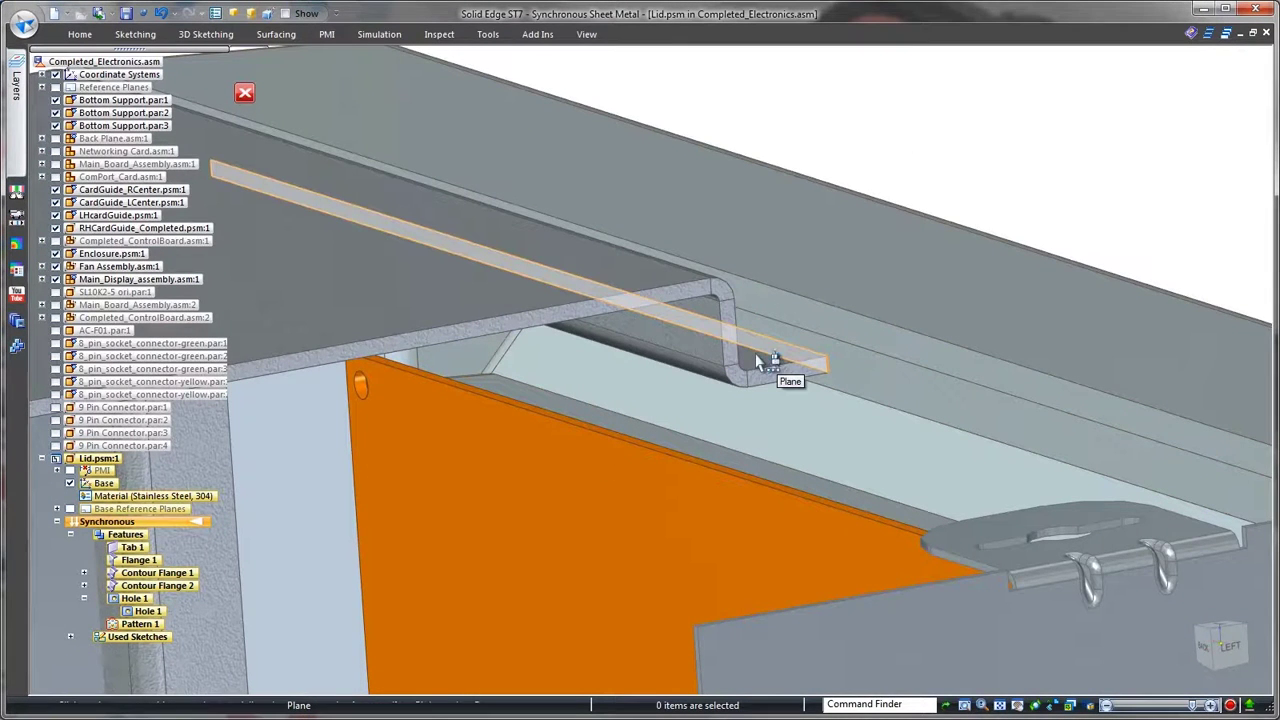
right_click(757, 360)
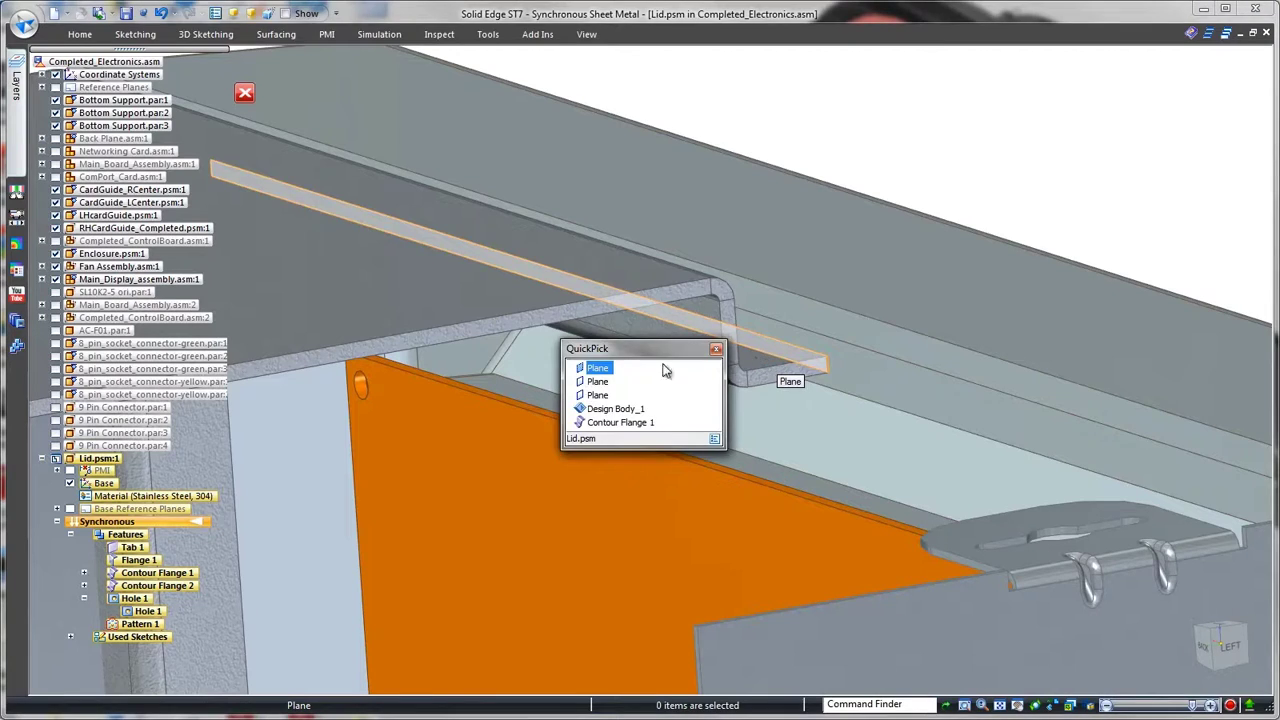
left_click(606, 388)
key("Escape")
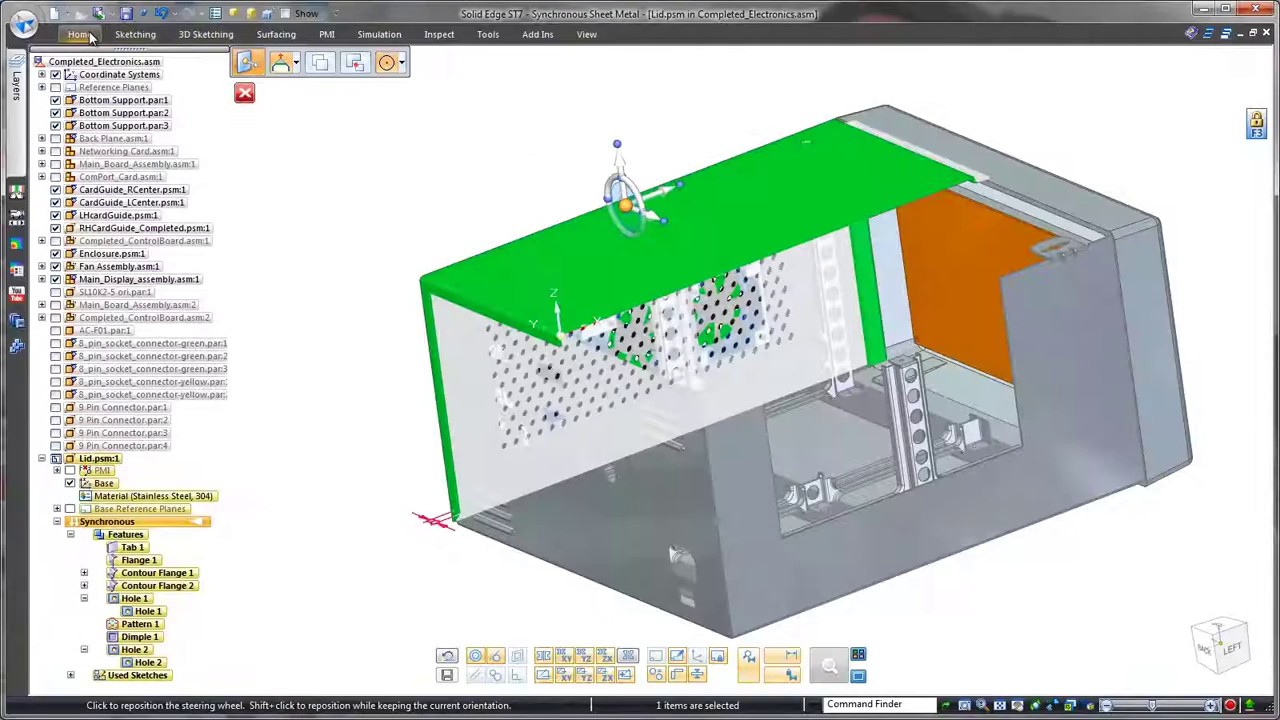
Mirror the lid's side flange with its contour flanges and closed corners to the opposite side, and hide the other assembly components
left_click(89, 35)
left_click(1020, 90)
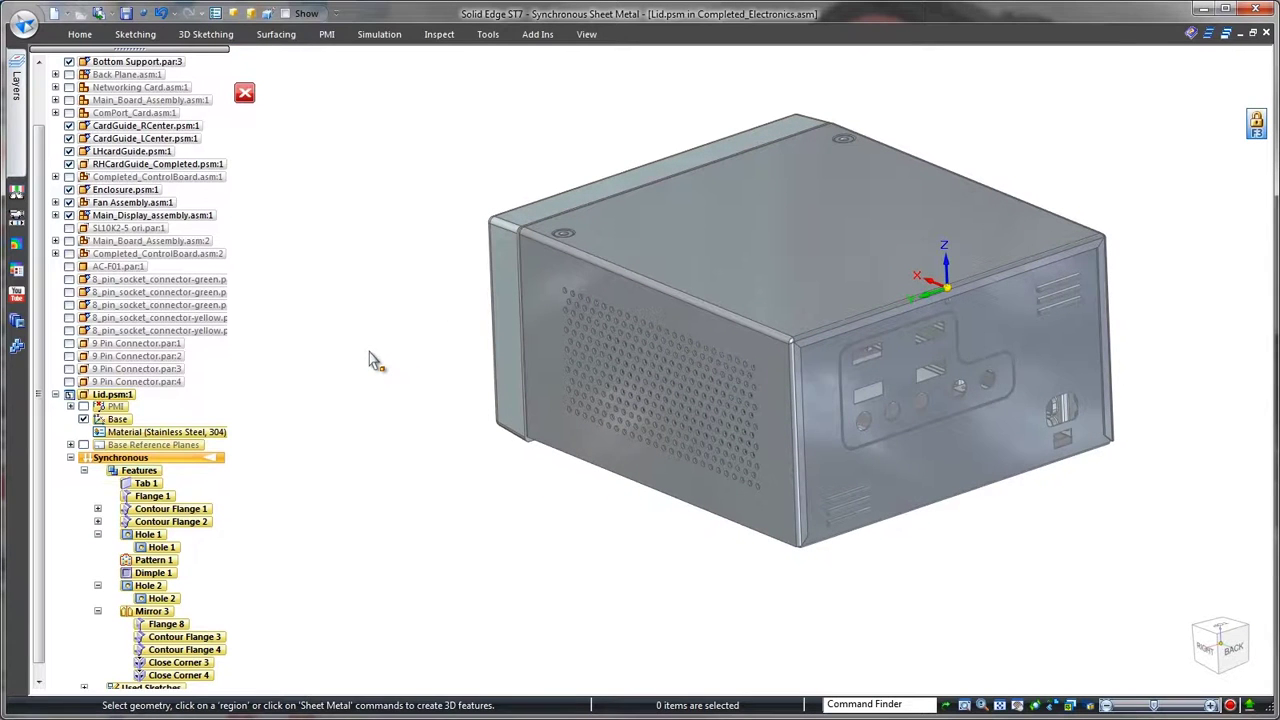
key("ctrl+shift+p")
left_click(80, 34)
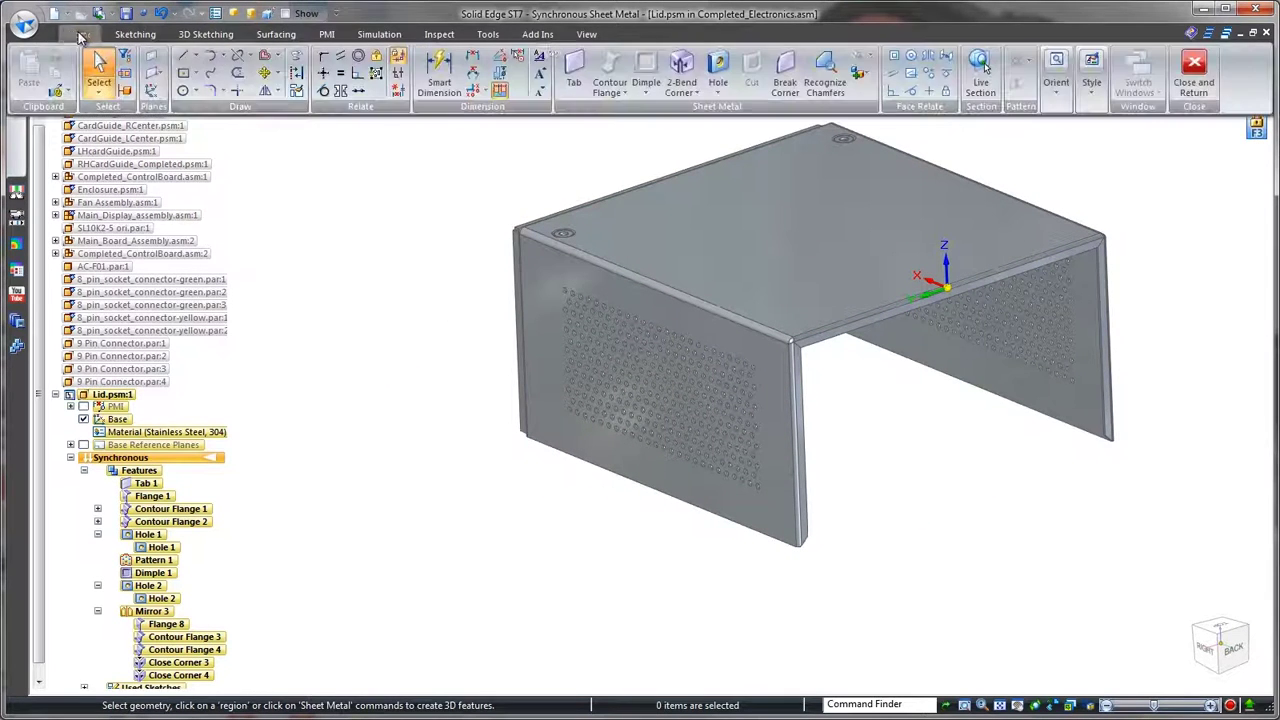
Open the lid's bend table for the bend sequence, and generate the lid's flat pattern
left_click(487, 34)
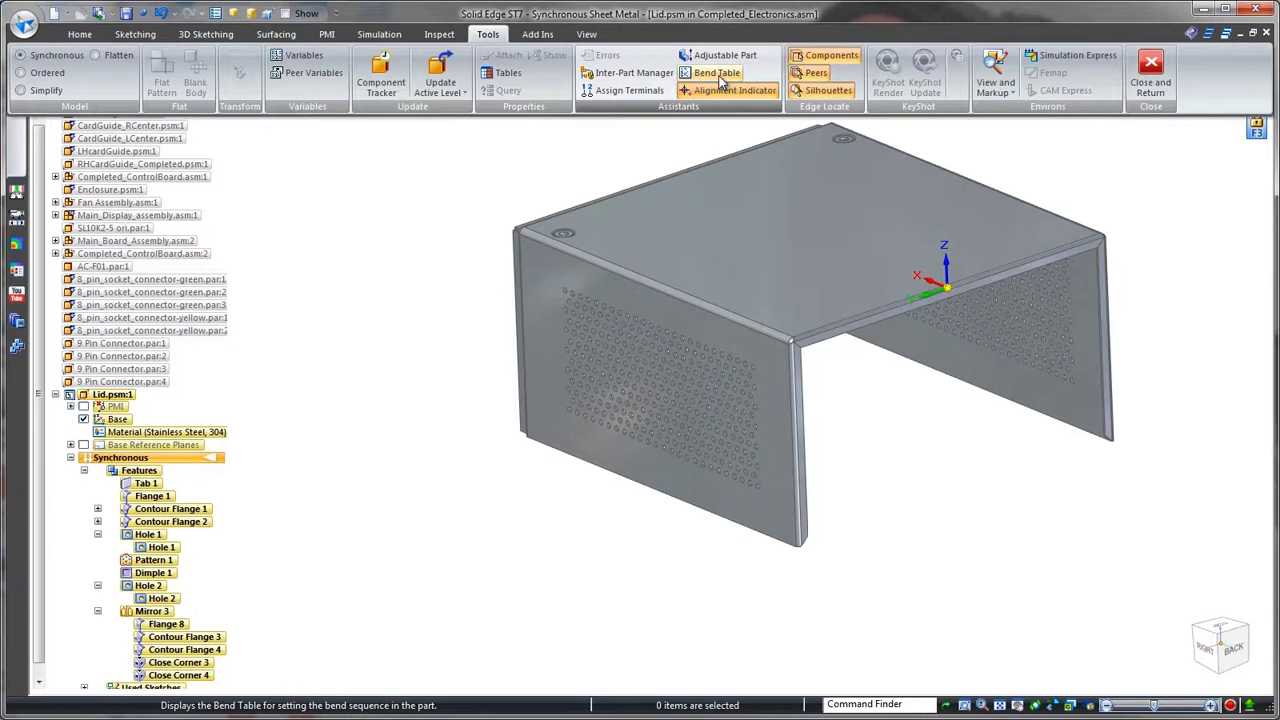
left_click(720, 78)
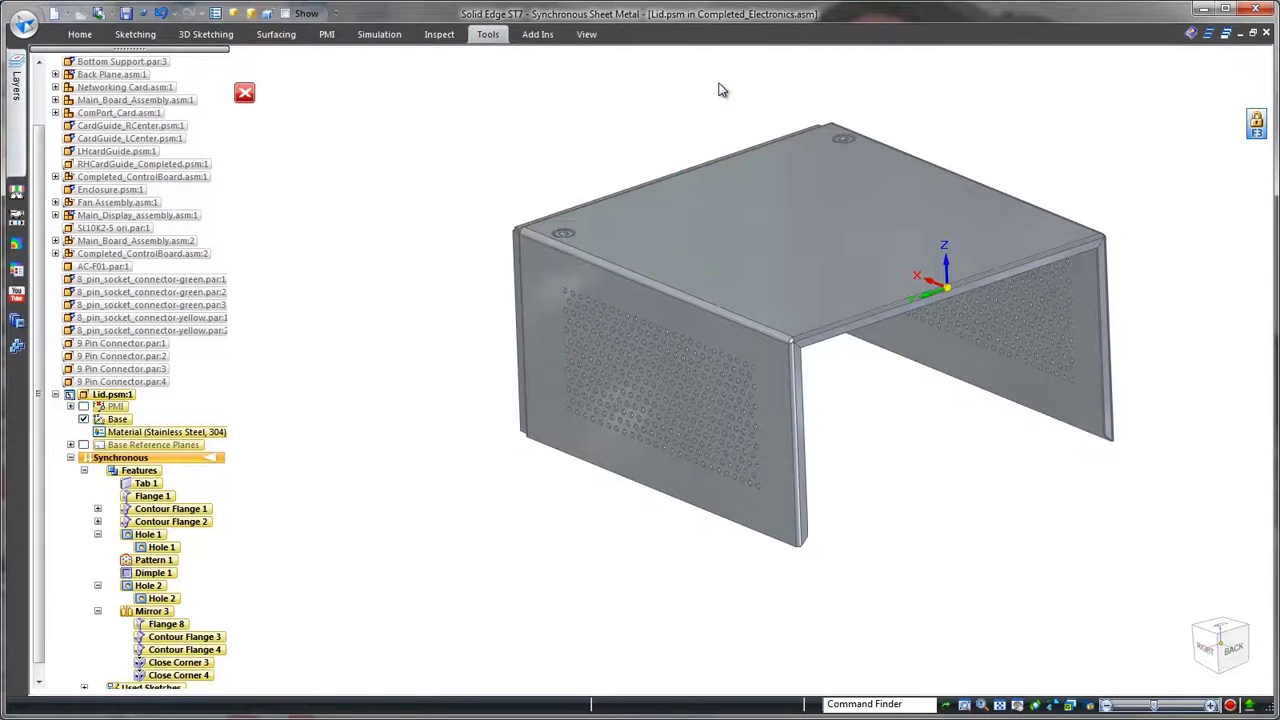
left_click_drag(629, 250, 255, 30)
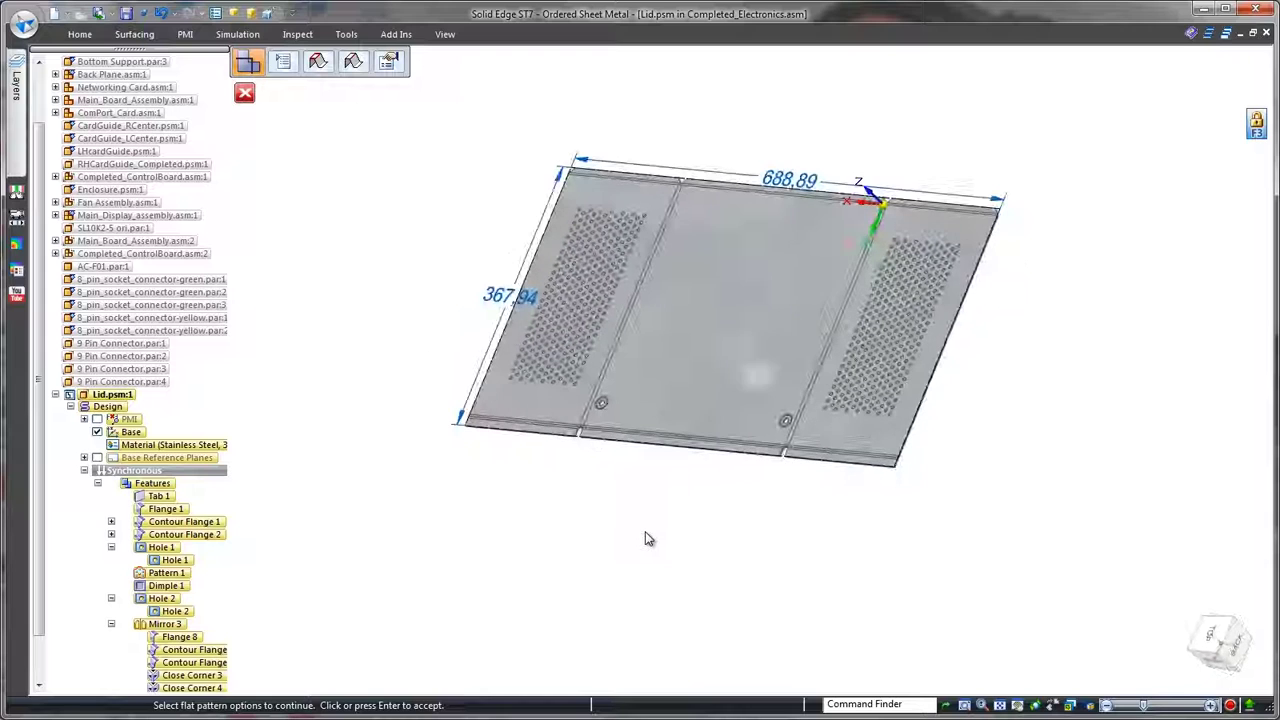
left_click(645, 532)
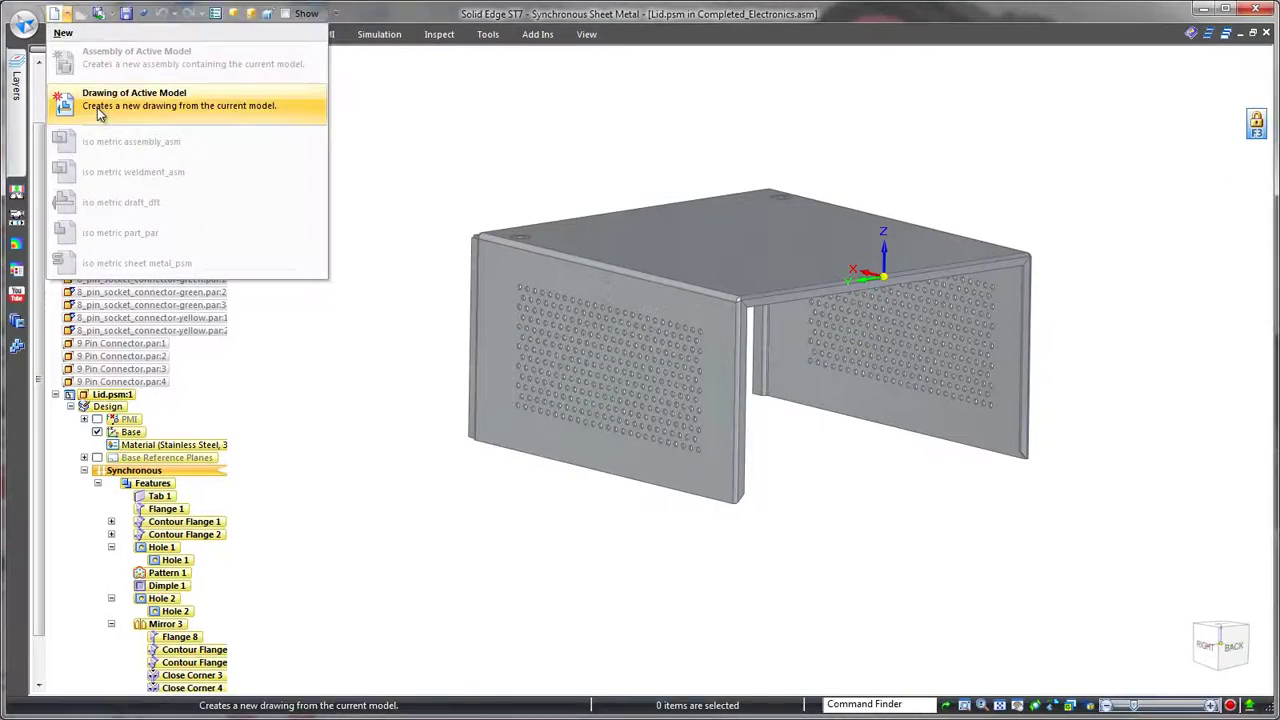
Create a new drawing of the lid and place its flat pattern view in the lower part of the sheet
left_click(160, 100)
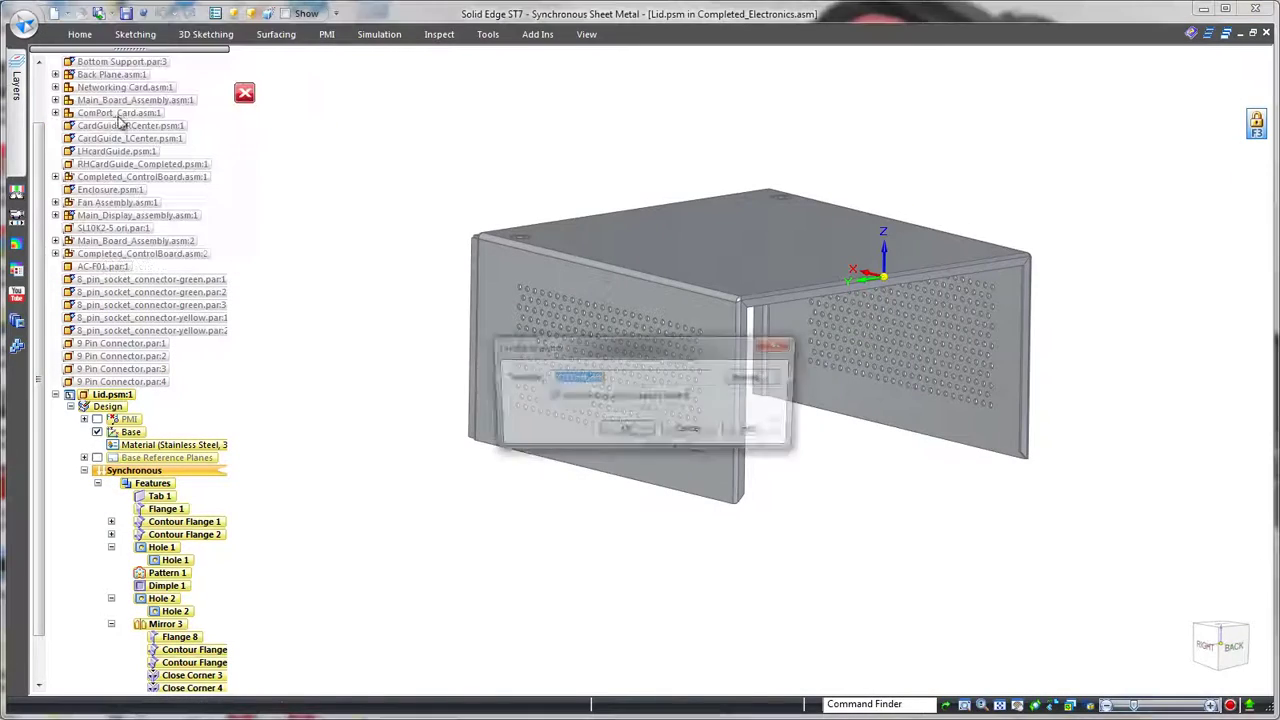
left_click(624, 432)
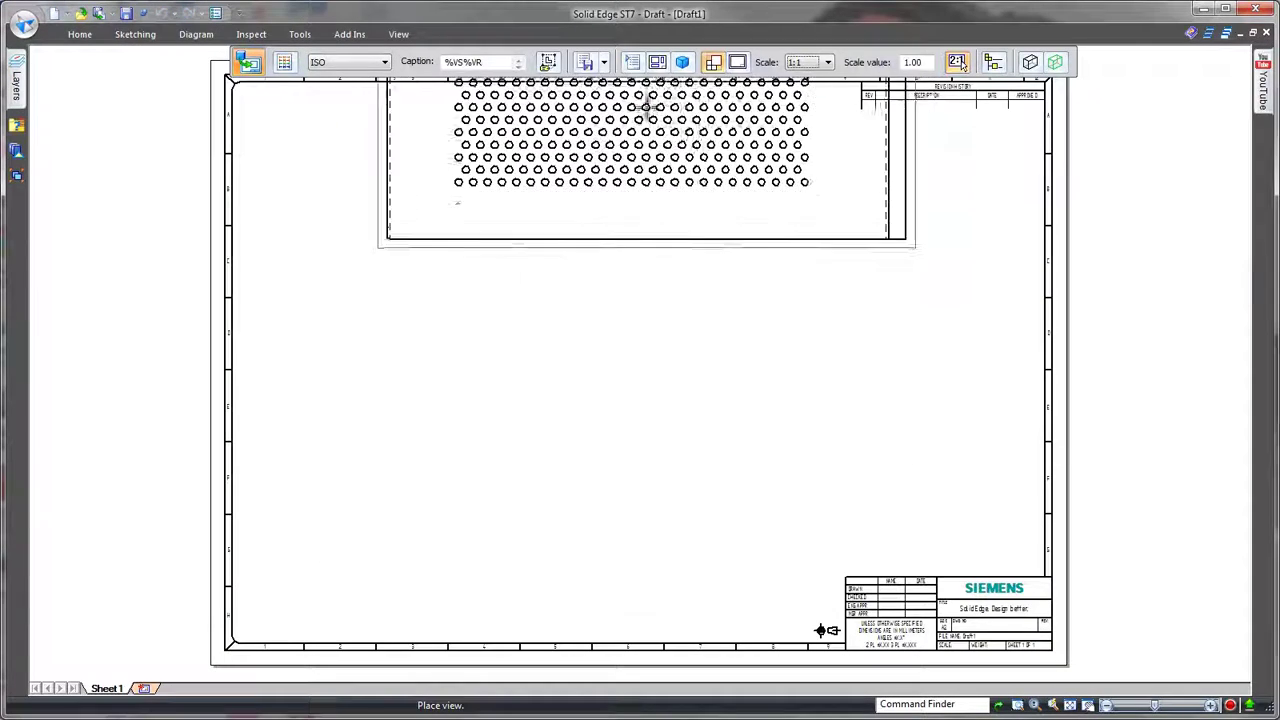
left_click(632, 63)
left_click(679, 371)
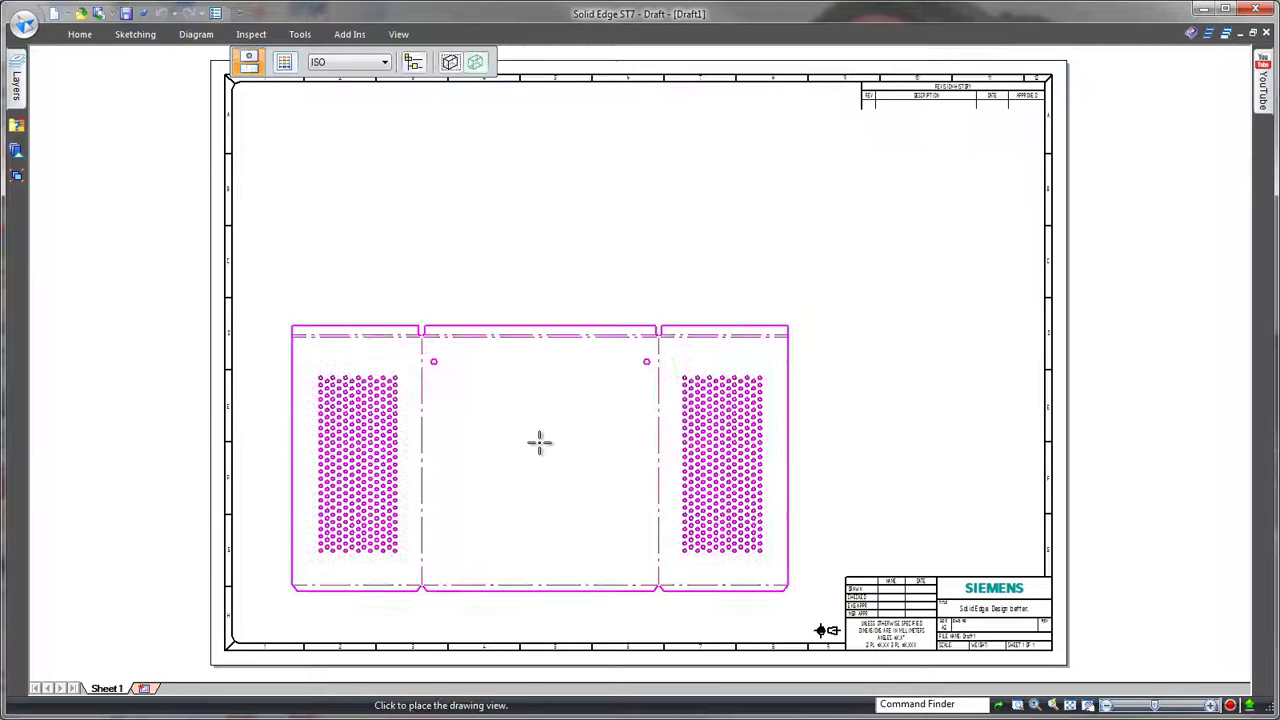
left_click(539, 443)
Add a bend table with bend callouts for the flat pattern view and place it in the sheet's upper left corner
left_click(80, 34)
left_click(470, 78)
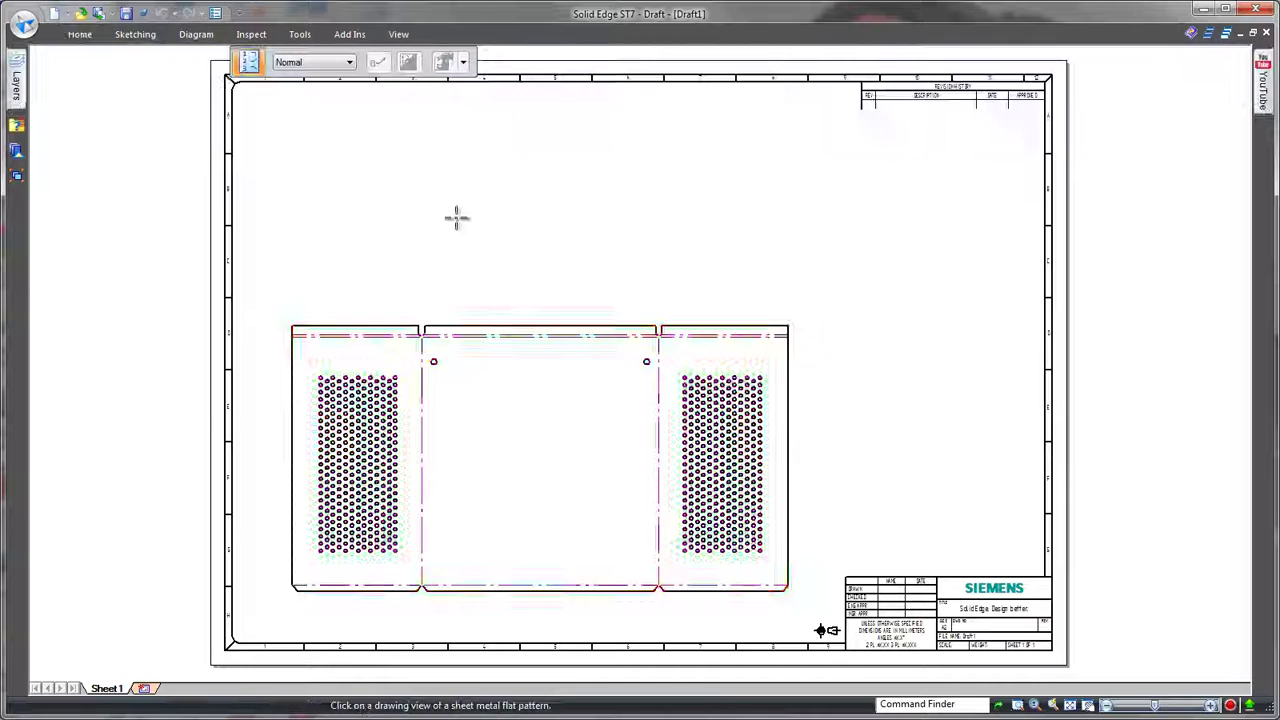
left_click(465, 89)
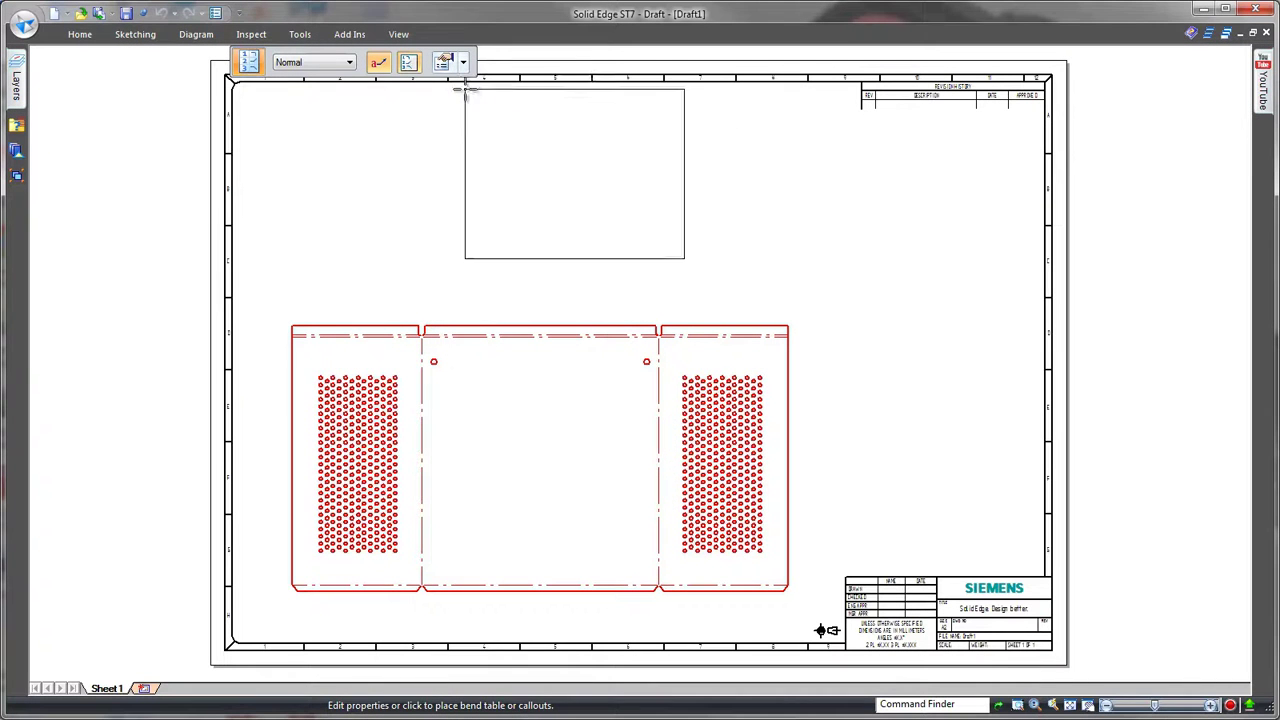
left_click(243, 89)
Start a horizontal/vertical coordinate dimension group for the flat pattern, with its outer left edge as the common origin
scroll(330, 175, "up", 3)
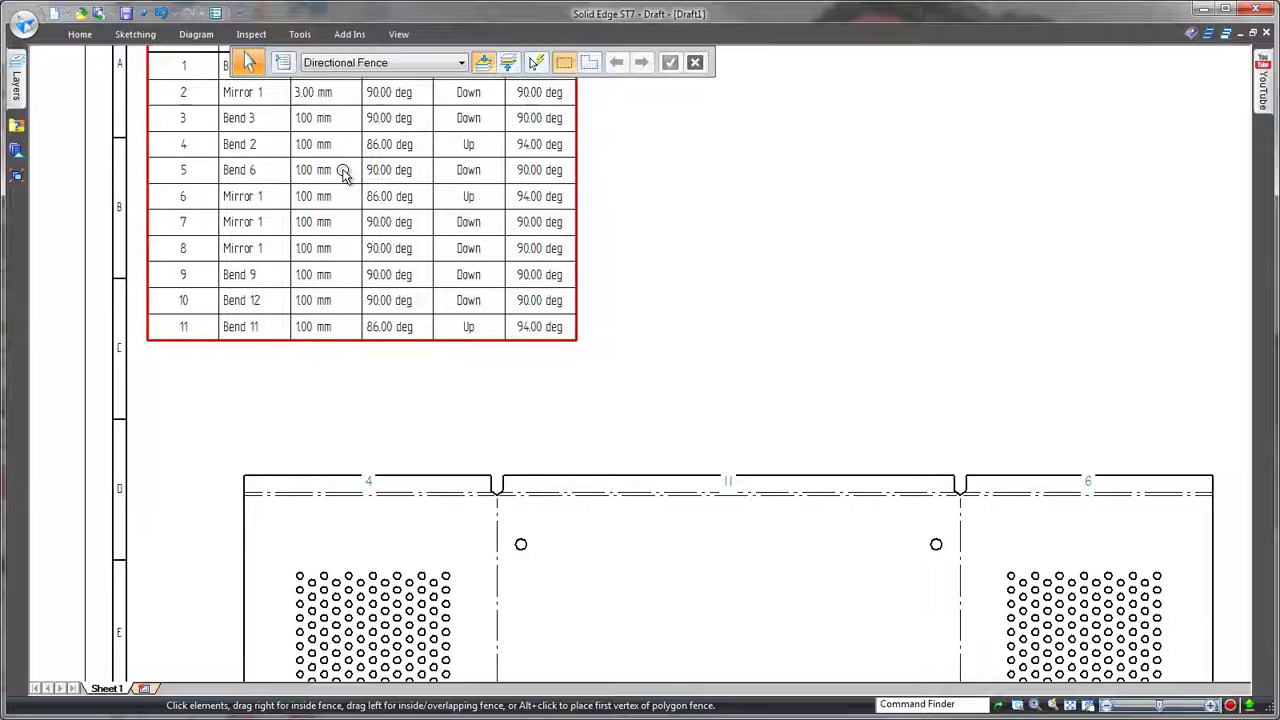
scroll(404, 283, "down", 2)
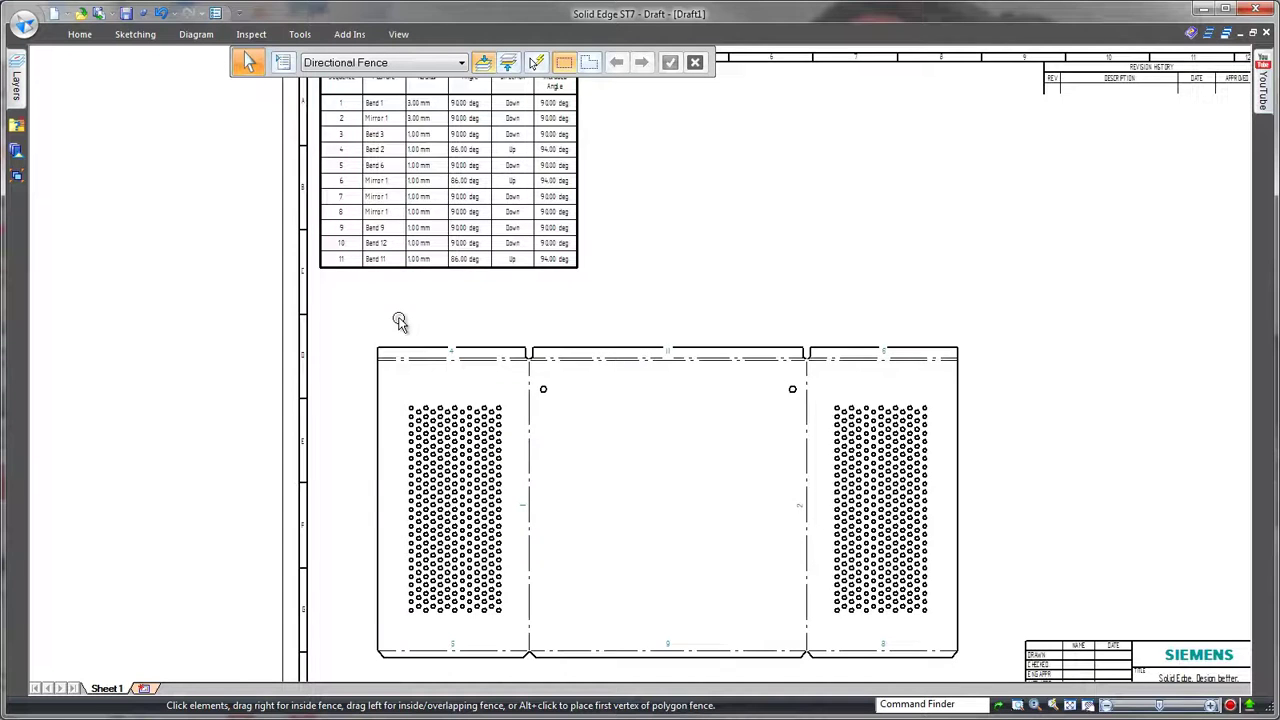
scroll(400, 321, "down", 4, "ctrl")
scroll(400, 322, "up", 3)
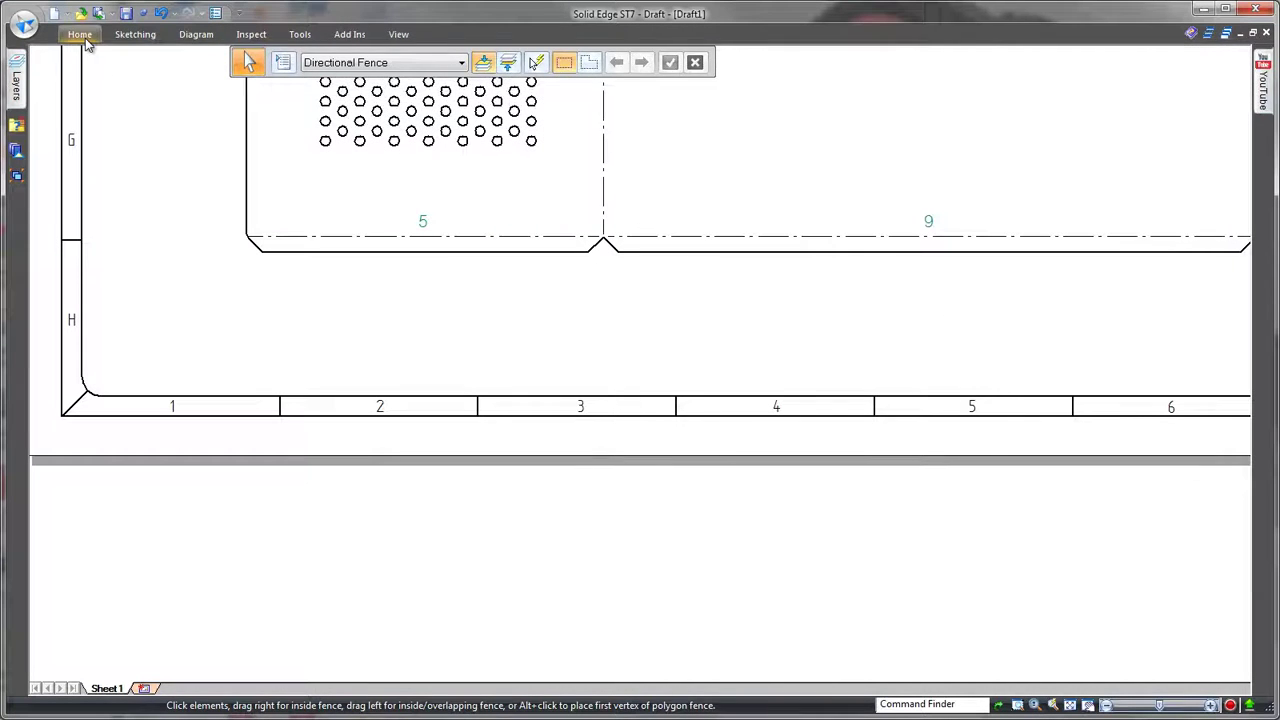
left_click(82, 36)
left_click(578, 92)
left_click(640, 126)
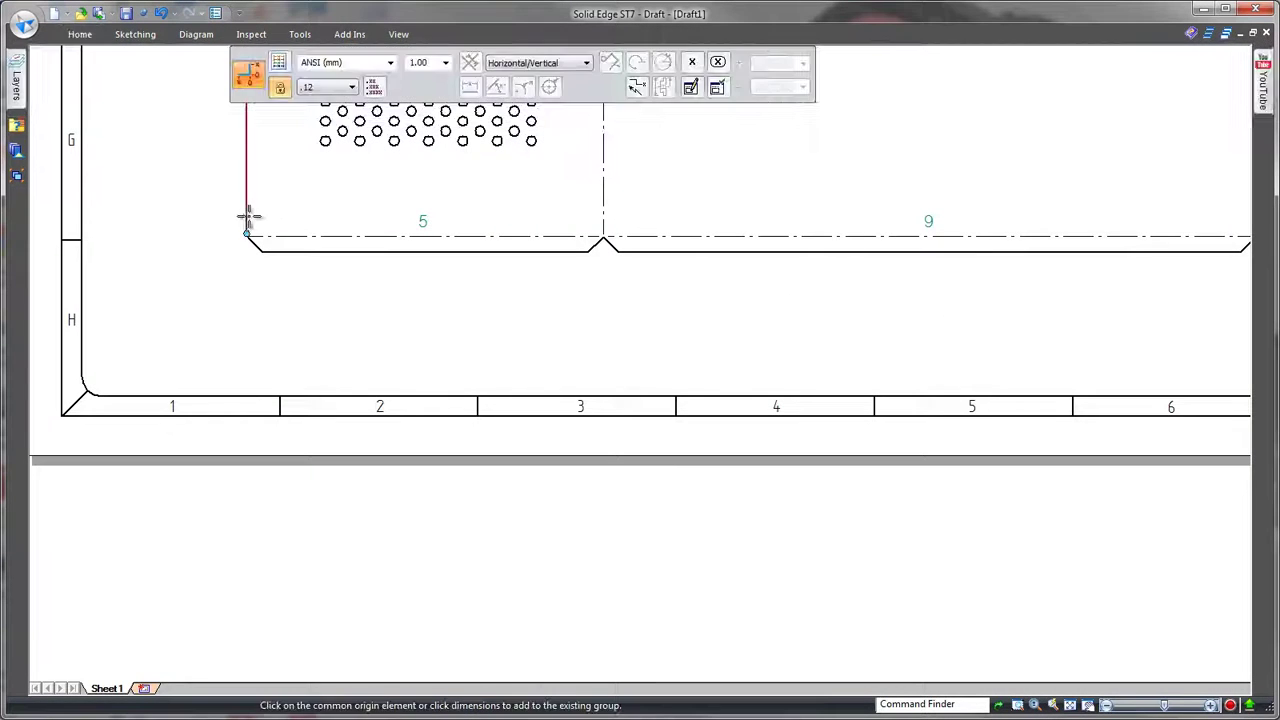